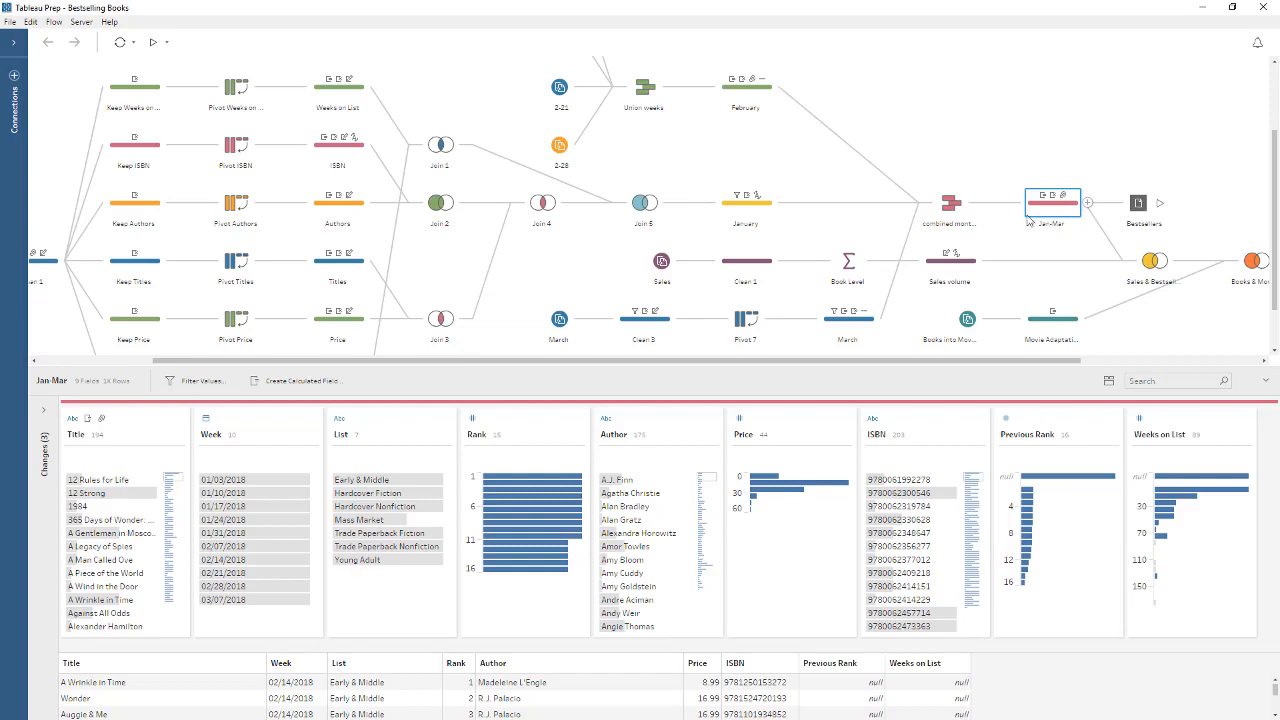
Inspect the Pivot 7, Book Level and Jan-Mar steps of the Bestselling Books flow, including Jan-Mar's data grid view
{"action": "left_click", "coordinate": [750, 330]}
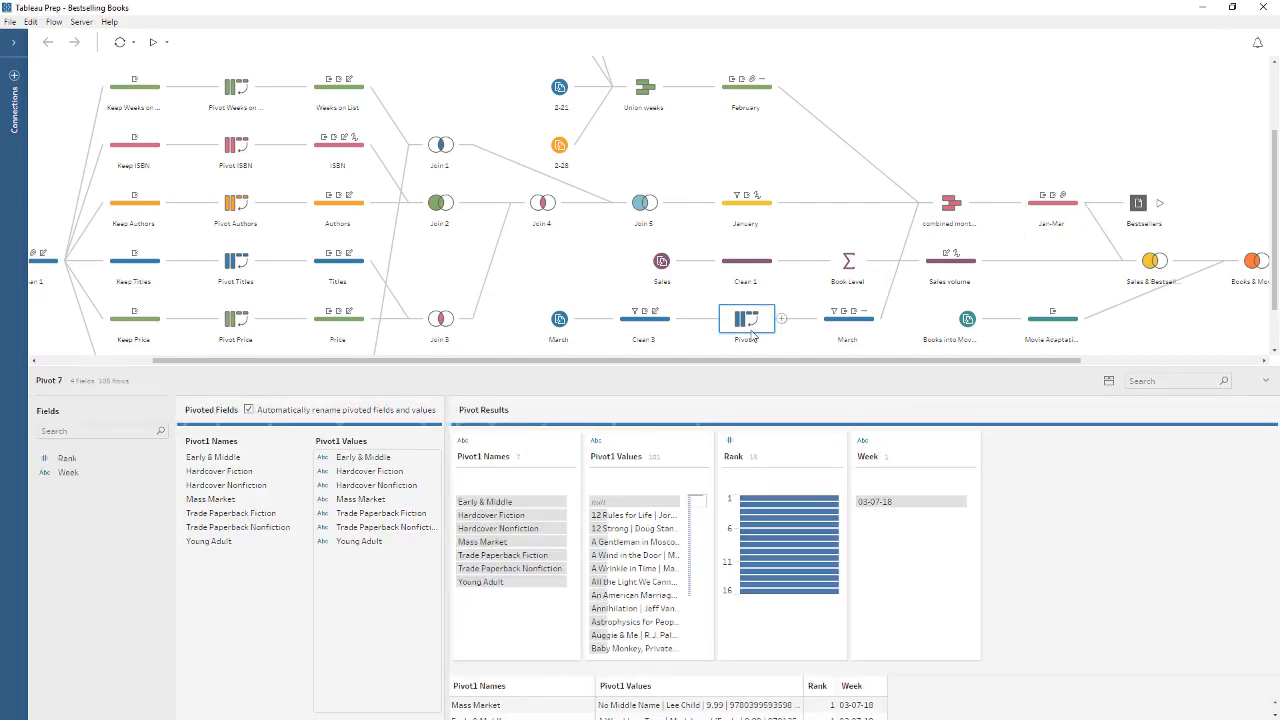
{"action": "left_click", "coordinate": [847, 266]}
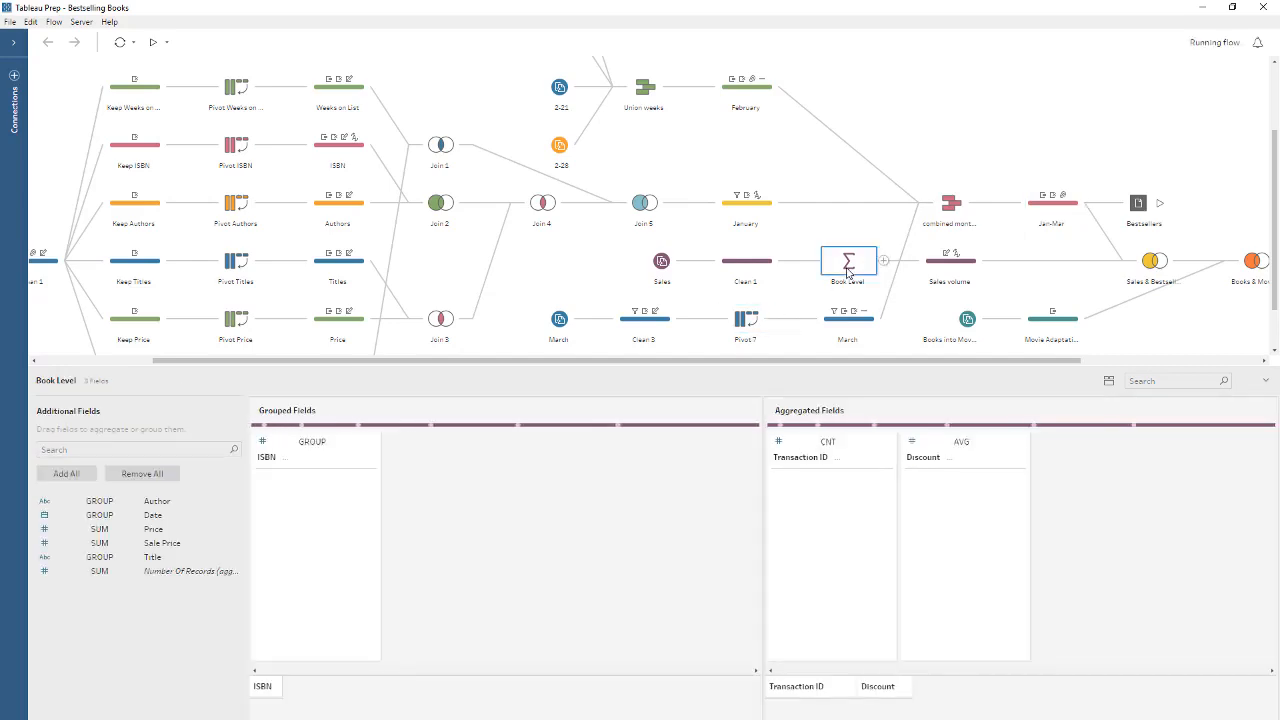
{"action": "left_click", "coordinate": [1045, 205]}
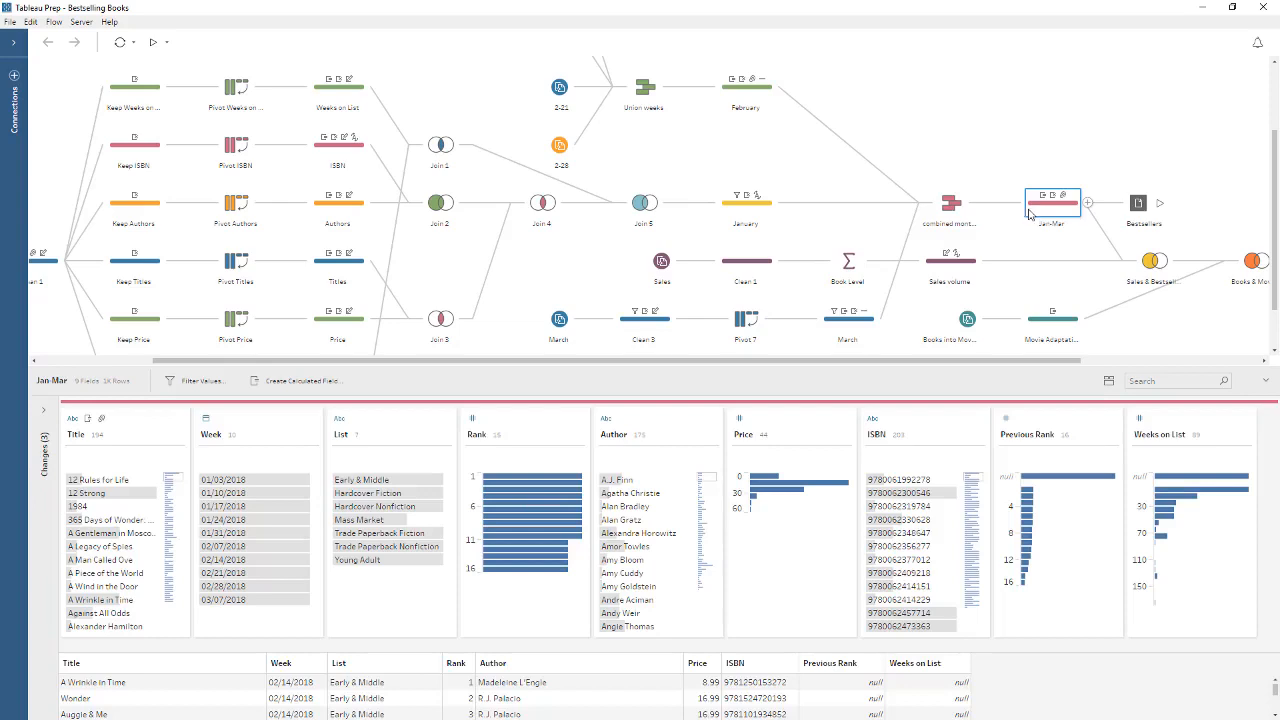
{"action": "left_click", "coordinate": [1108, 384]}
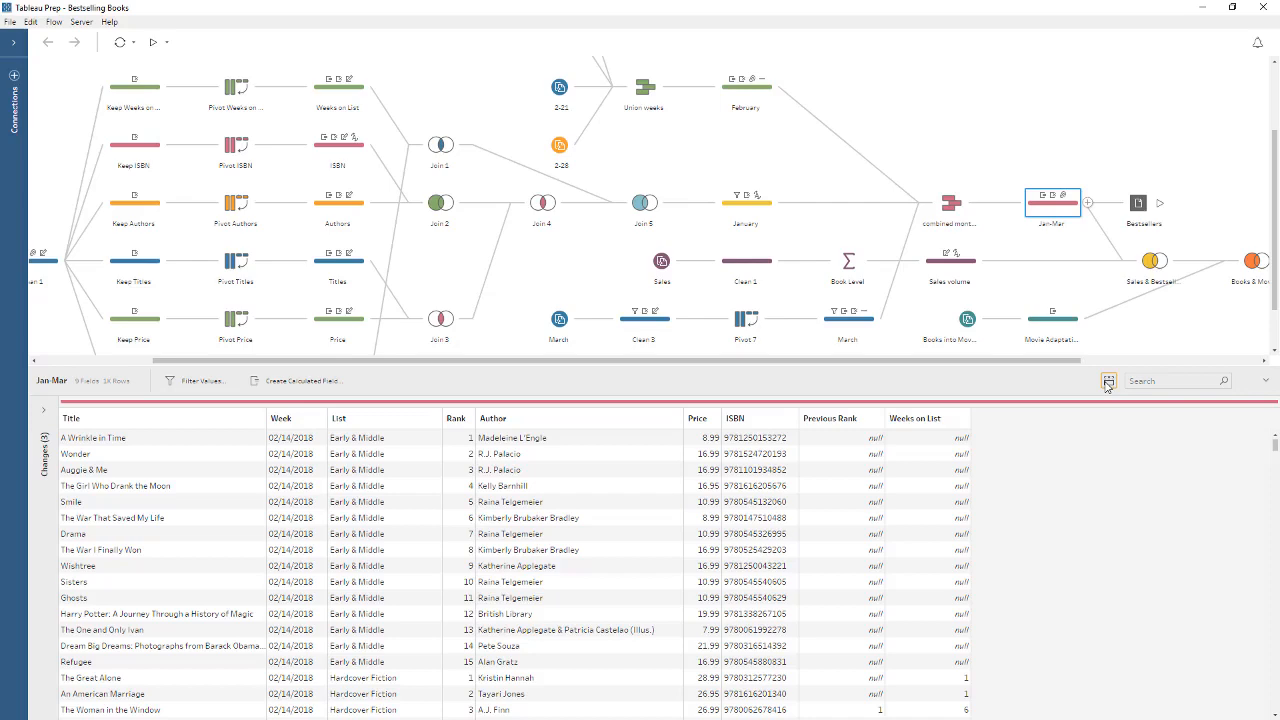
{"action": "left_click", "coordinate": [1108, 382]}
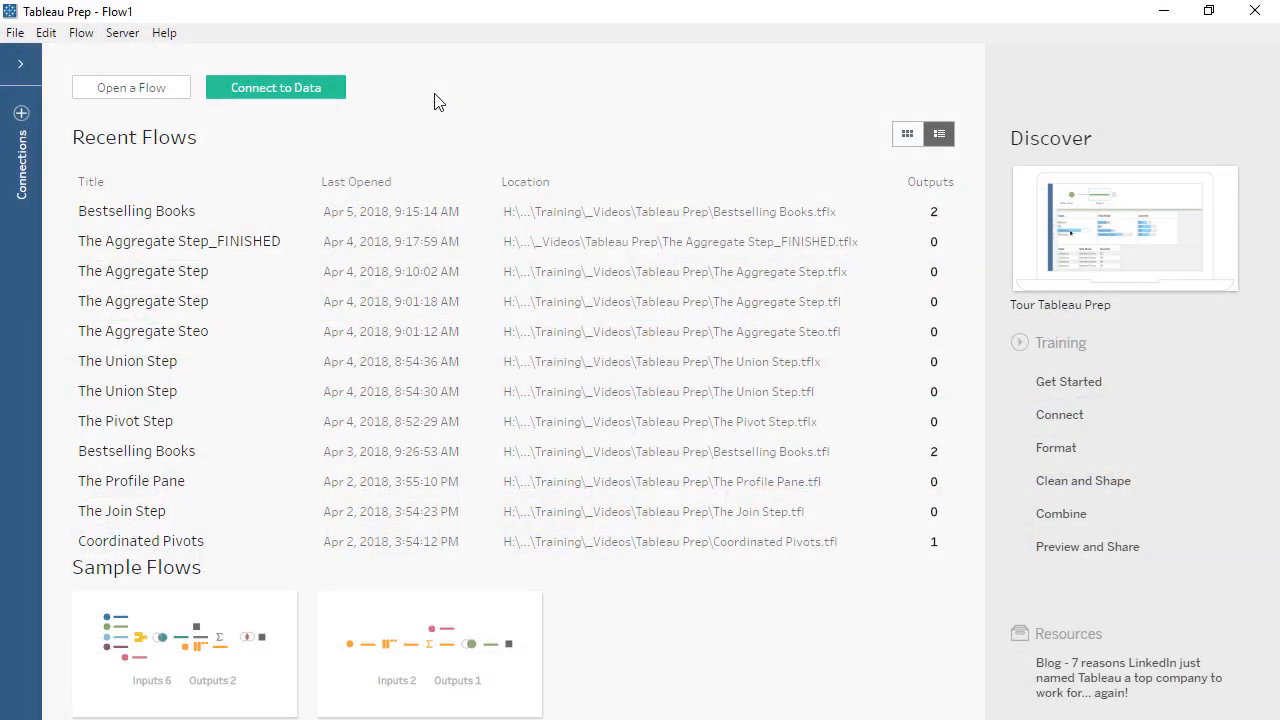
Connect to the Excel workbook ABA Bestsellers 02-28-18.xlsx and add its Mass Market table to the new flow
{"action": "left_click", "coordinate": [297, 88]}
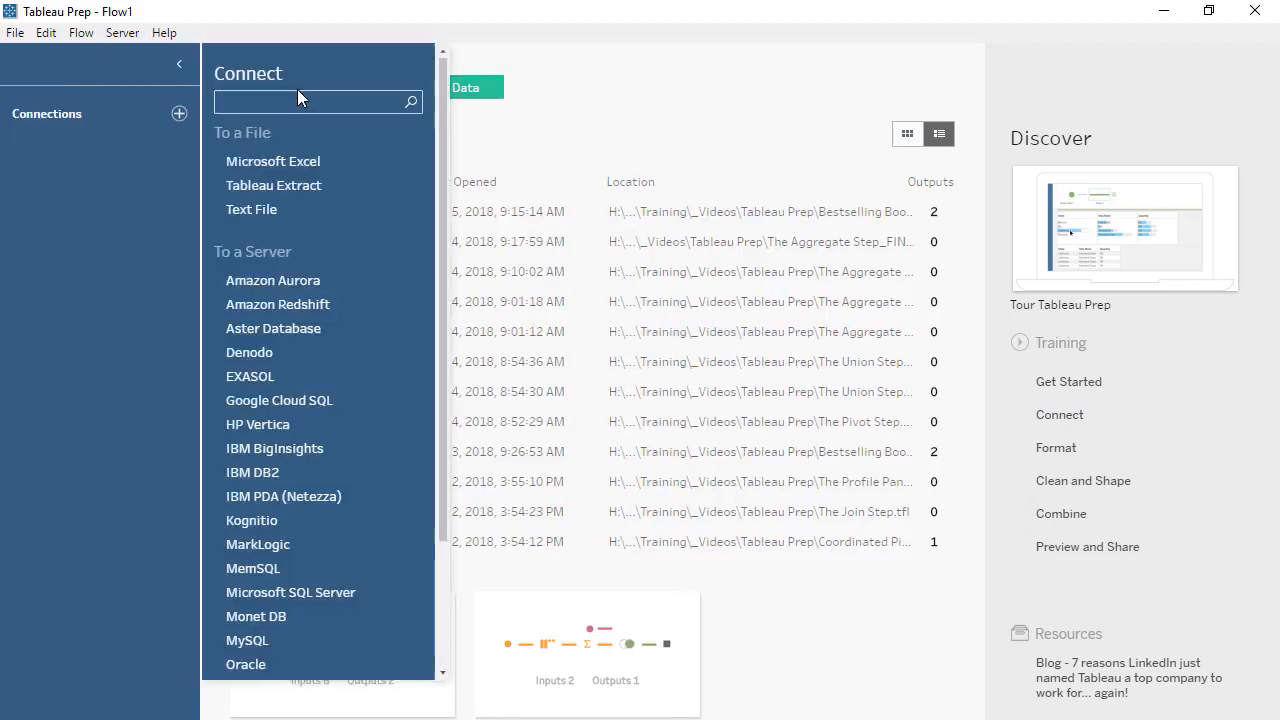
{"action": "left_click", "coordinate": [290, 170]}
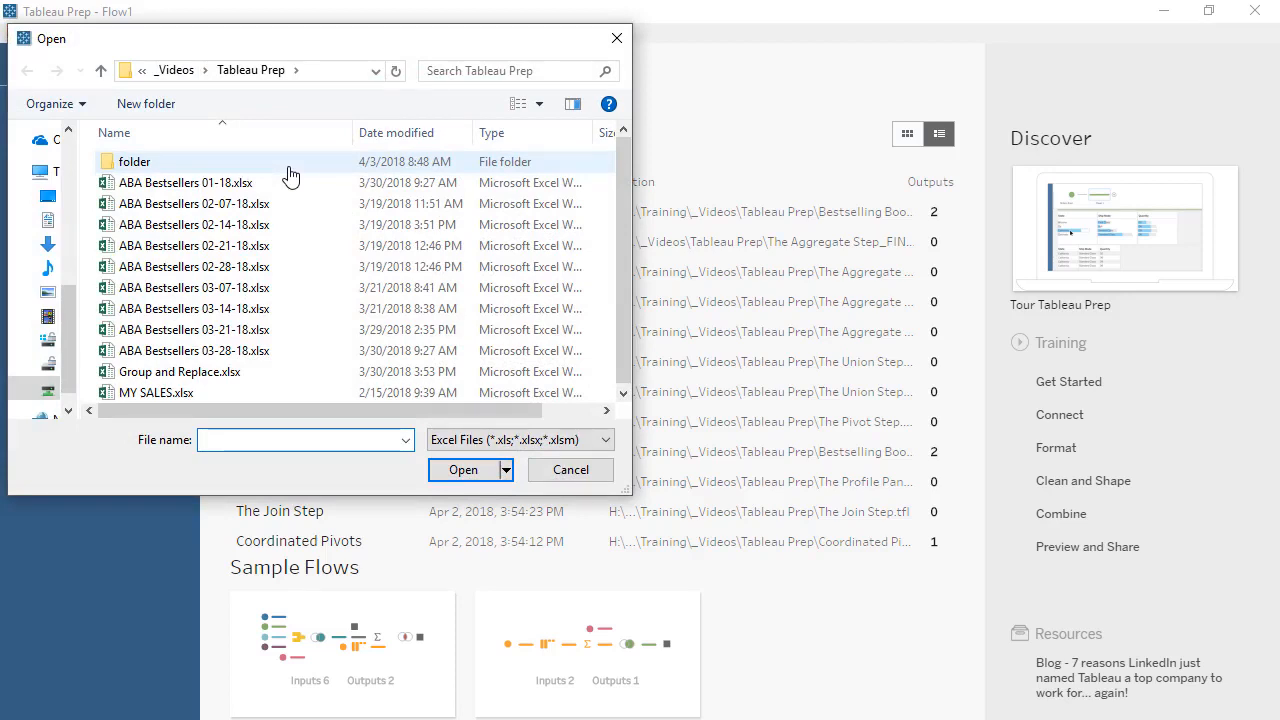
{"action": "double_click", "coordinate": [270, 266]}
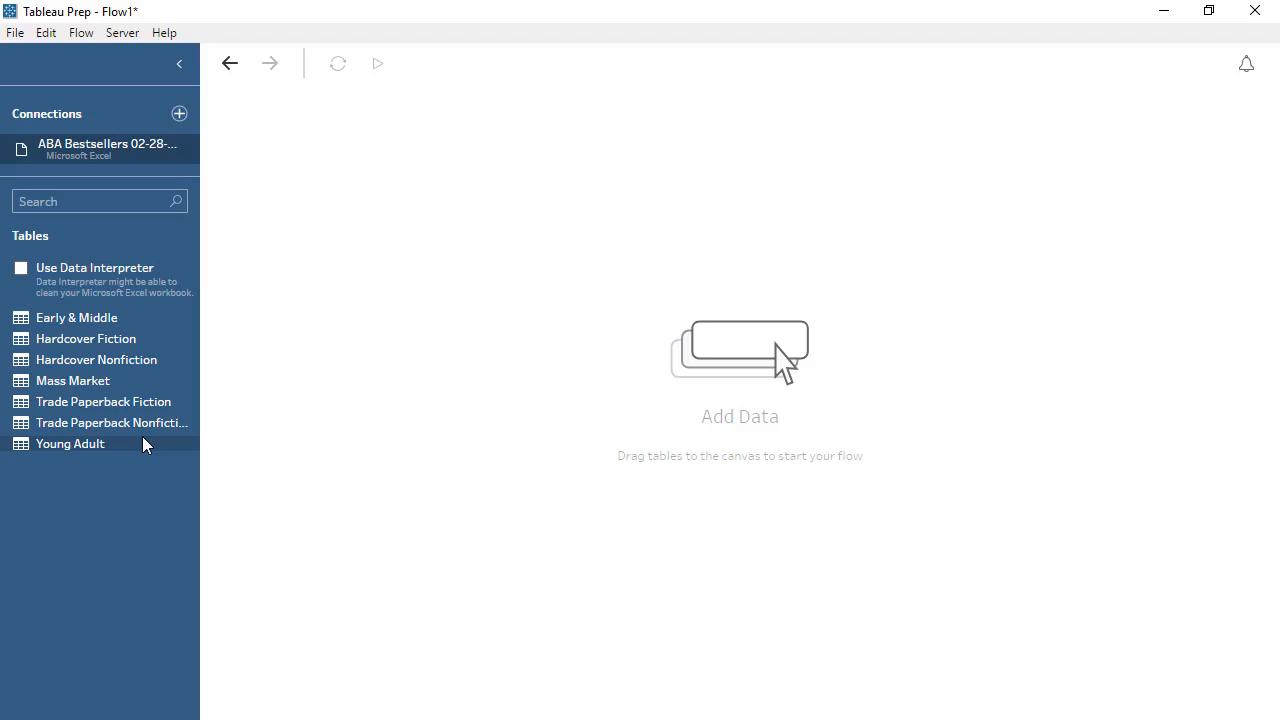
{"action": "left_click_drag", "start_coordinate": [135, 379], "coordinate": [354, 263]}
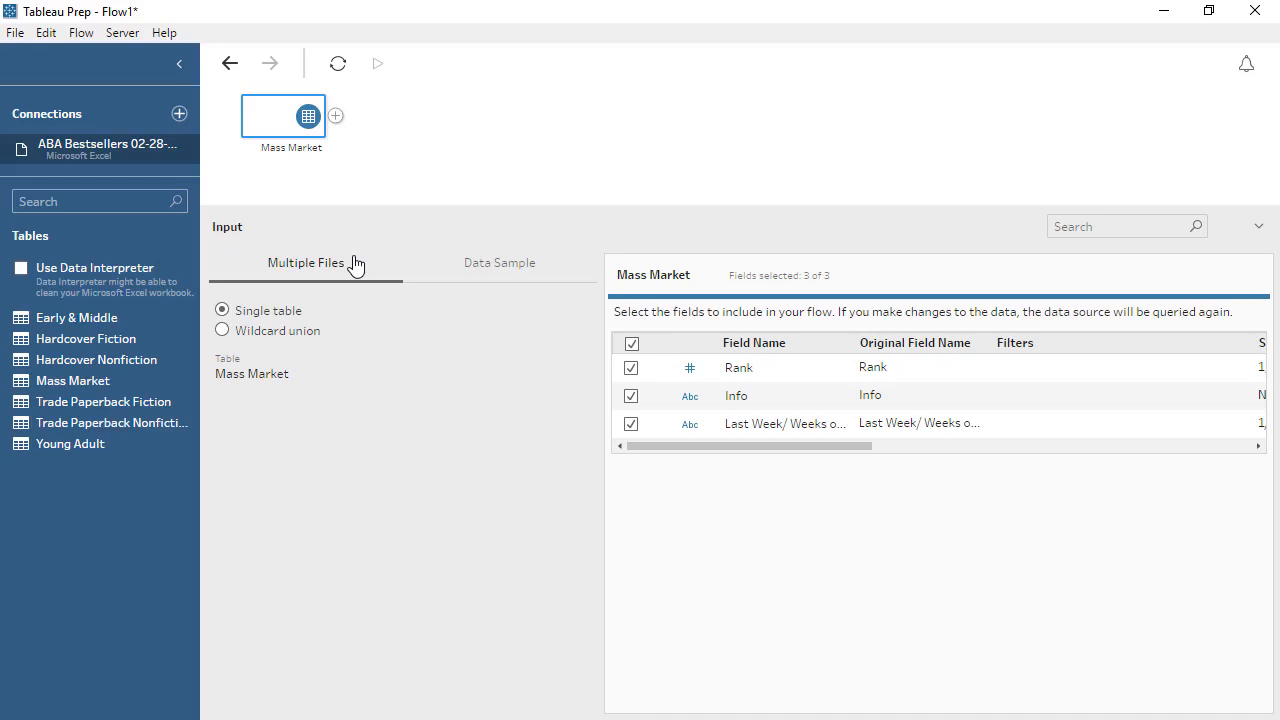
Switch the Mass Market input to a wildcard union and rename the input step as Feb28
{"action": "left_click", "coordinate": [222, 330]}
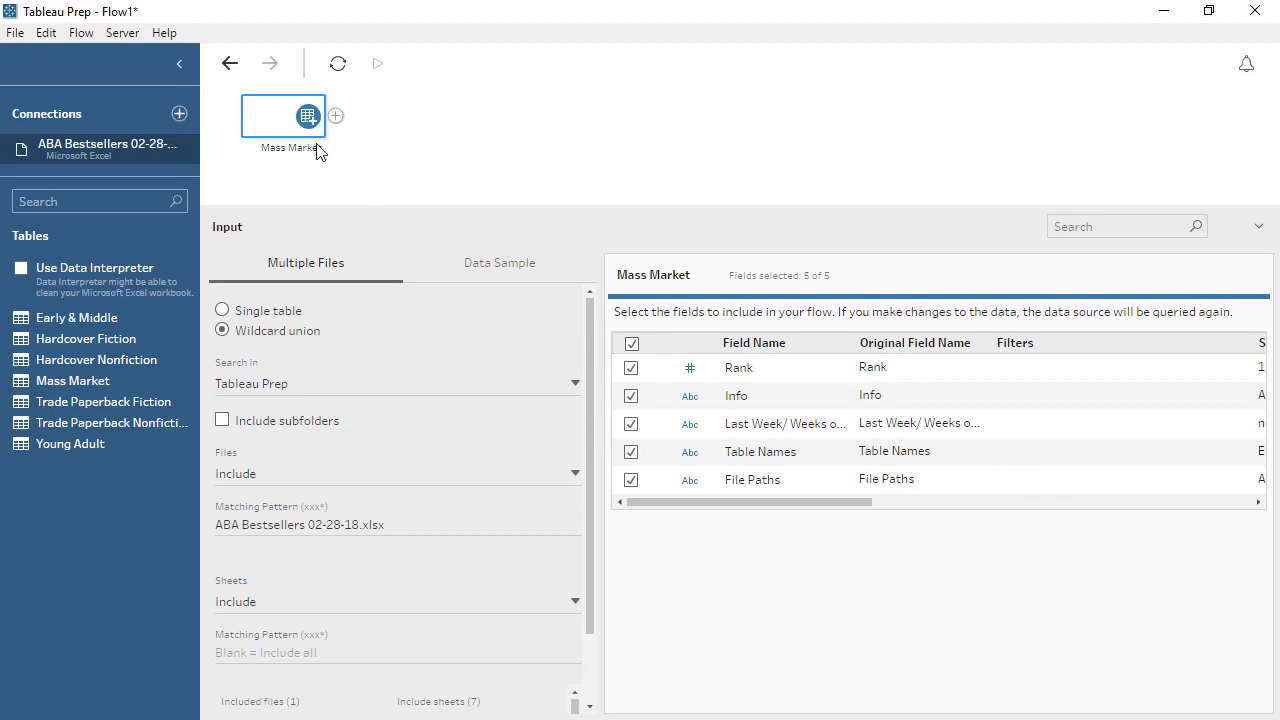
{"action": "double_click", "coordinate": [290, 148]}
{"action": "type", "text": "Feb28"}
{"action": "key", "text": "Return"}
Add a cleaning step after the Feb28 input and enlarge its profile area
{"action": "left_click", "coordinate": [336, 117]}
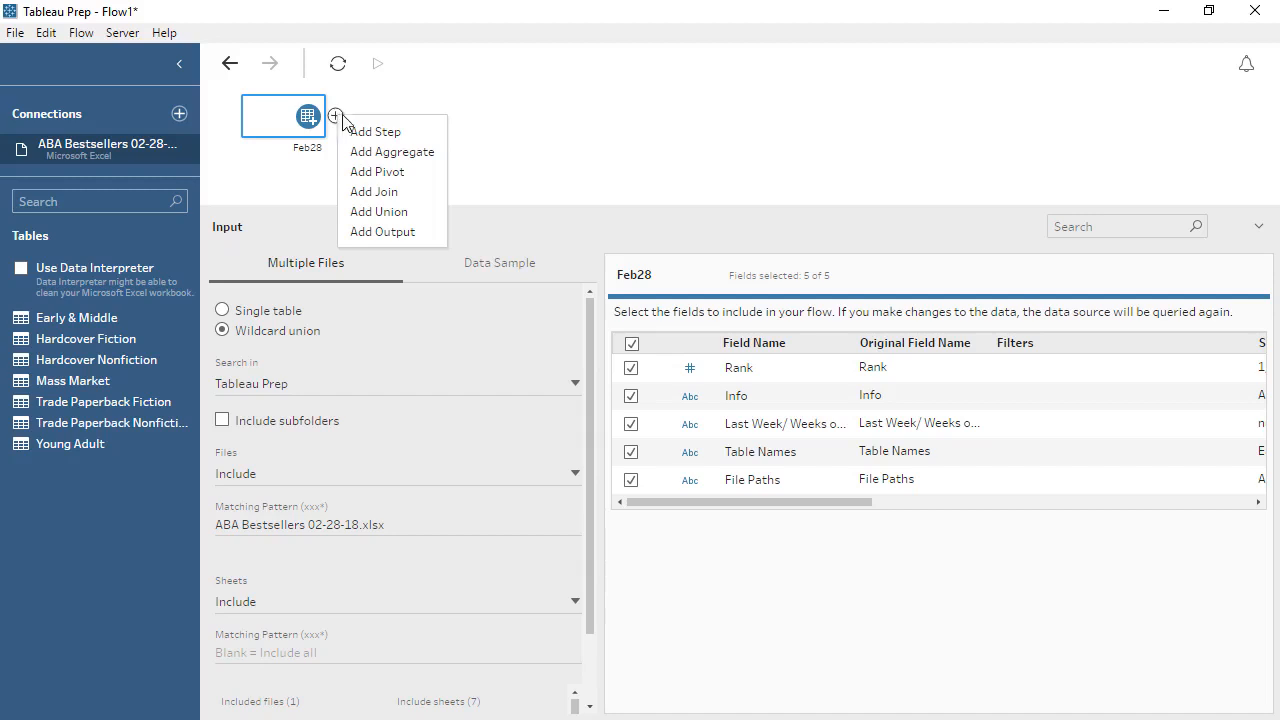
{"action": "left_click", "coordinate": [367, 133]}
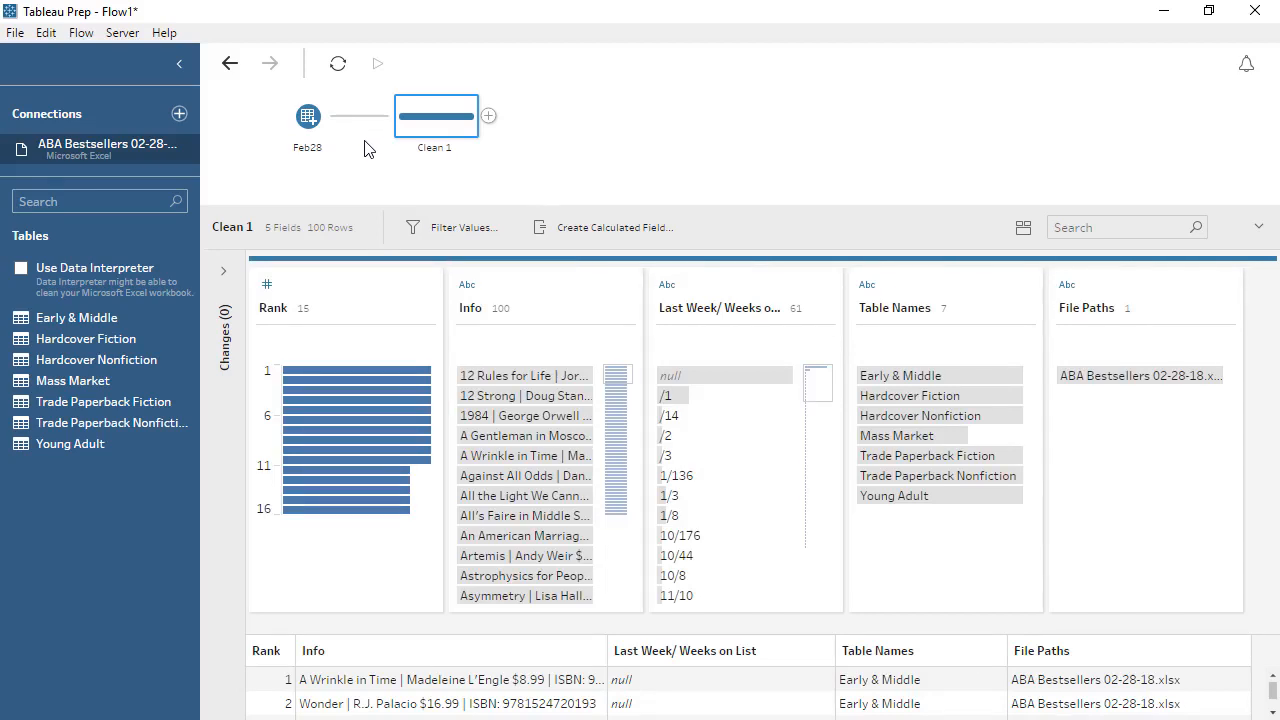
{"action": "left_click_drag", "start_coordinate": [364, 207], "coordinate": [368, 174]}
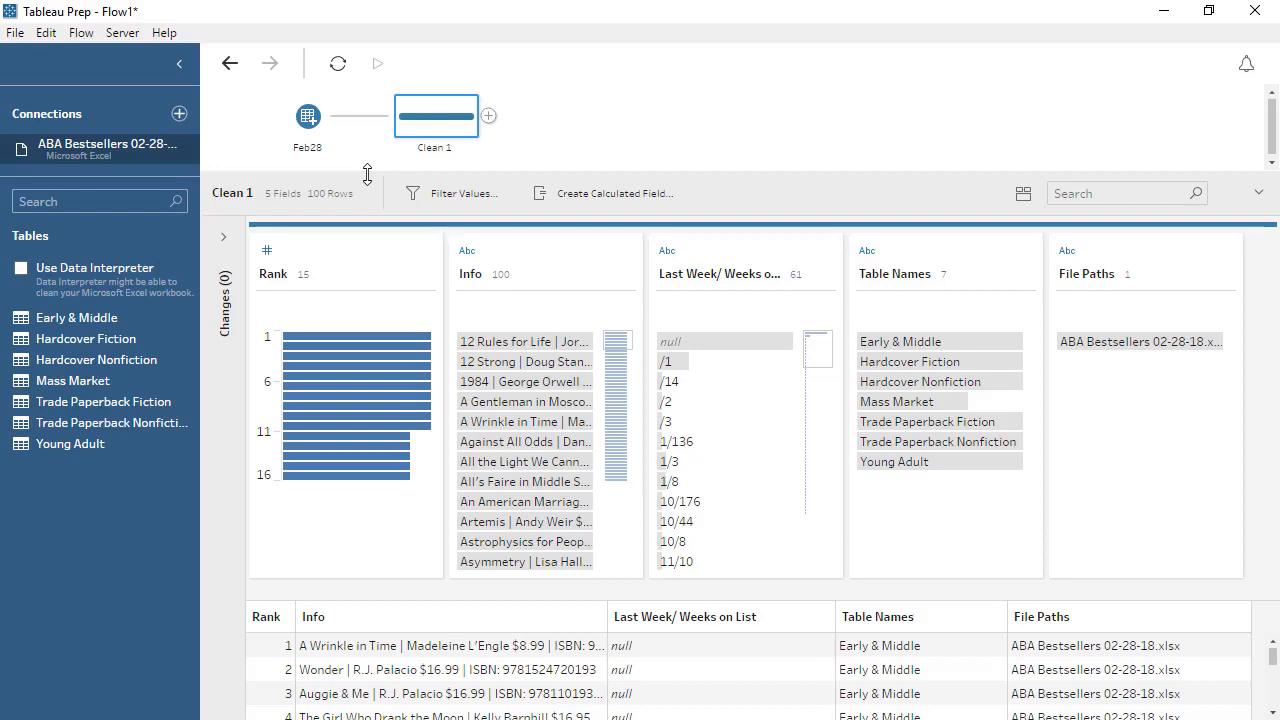
Examine how values relate across fields by highlighting the first Info value, Rank 1 and the Early & Middle table name
{"action": "left_click", "coordinate": [575, 341]}
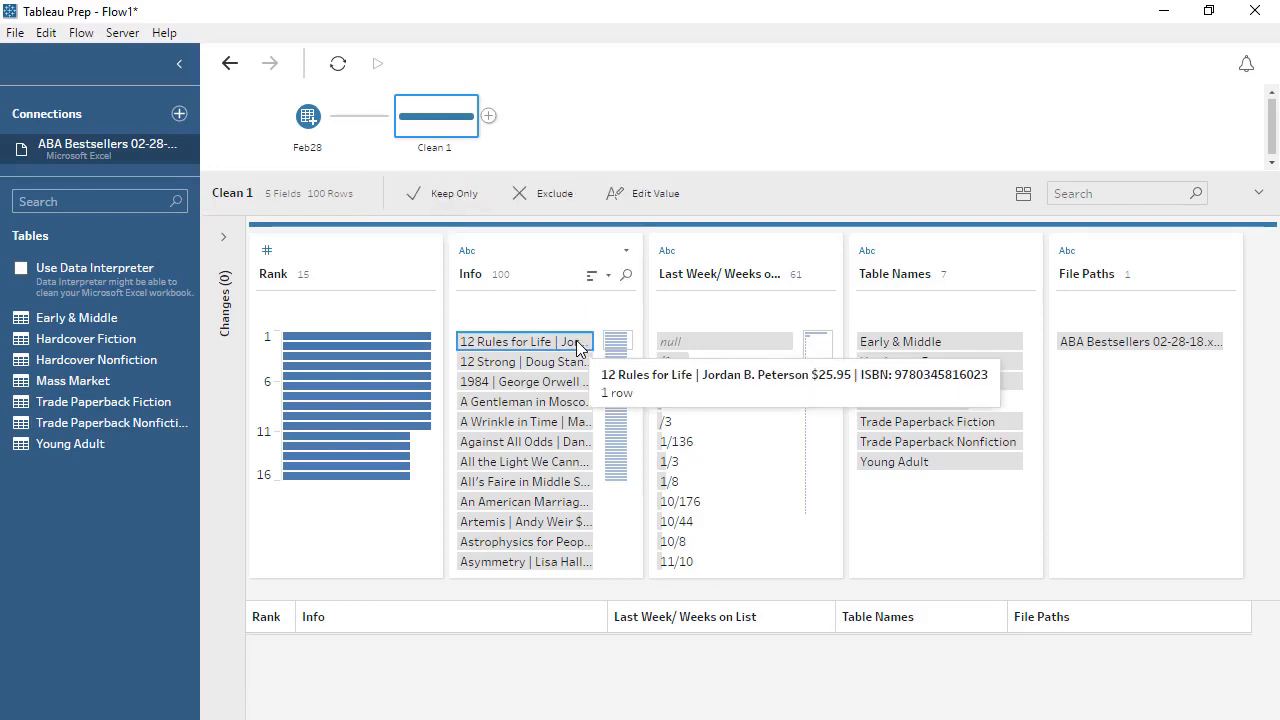
{"action": "left_click", "coordinate": [420, 337]}
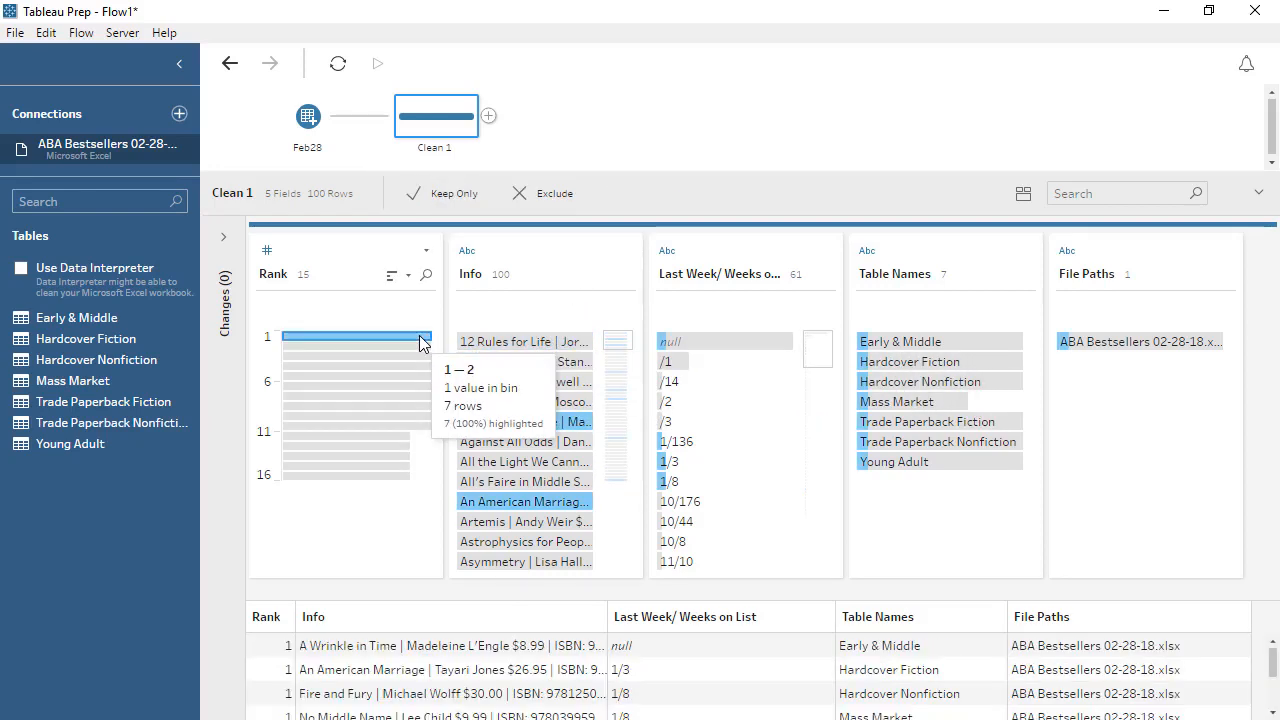
{"action": "left_click", "coordinate": [910, 345]}
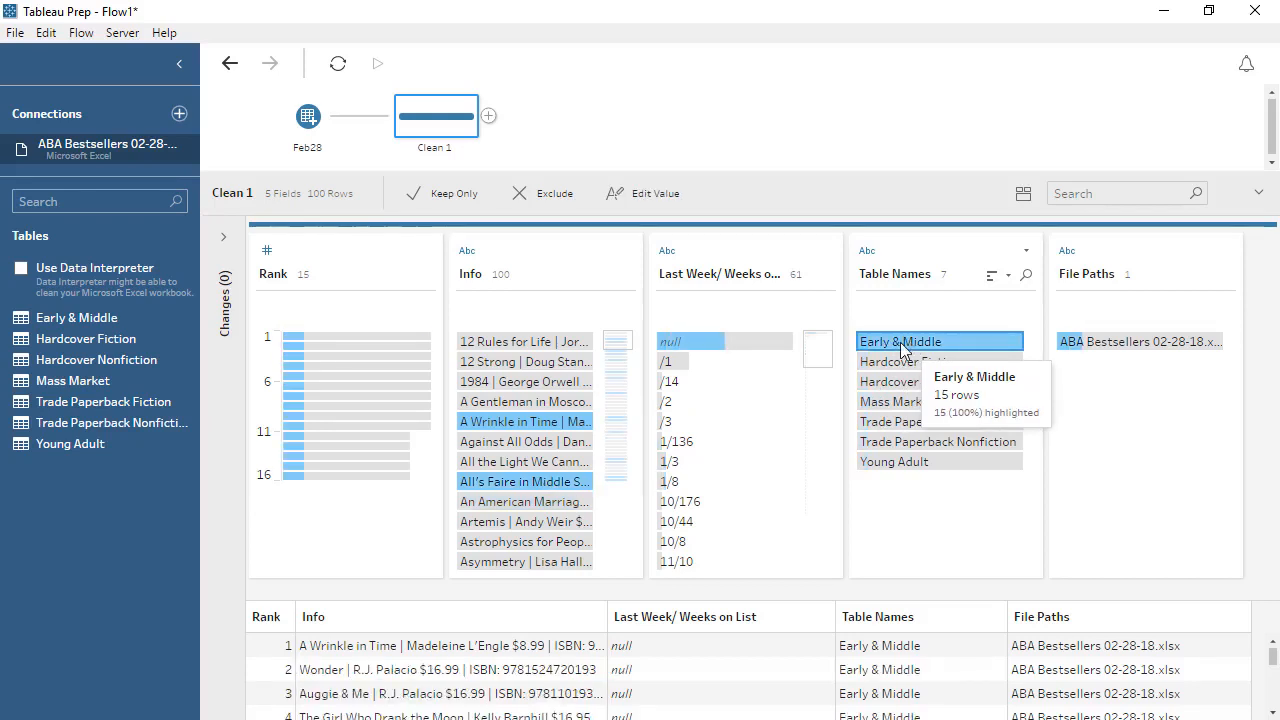
Widen the Info column in the data grid and apply an automatic split to the Info field
{"action": "left_click", "coordinate": [532, 257]}
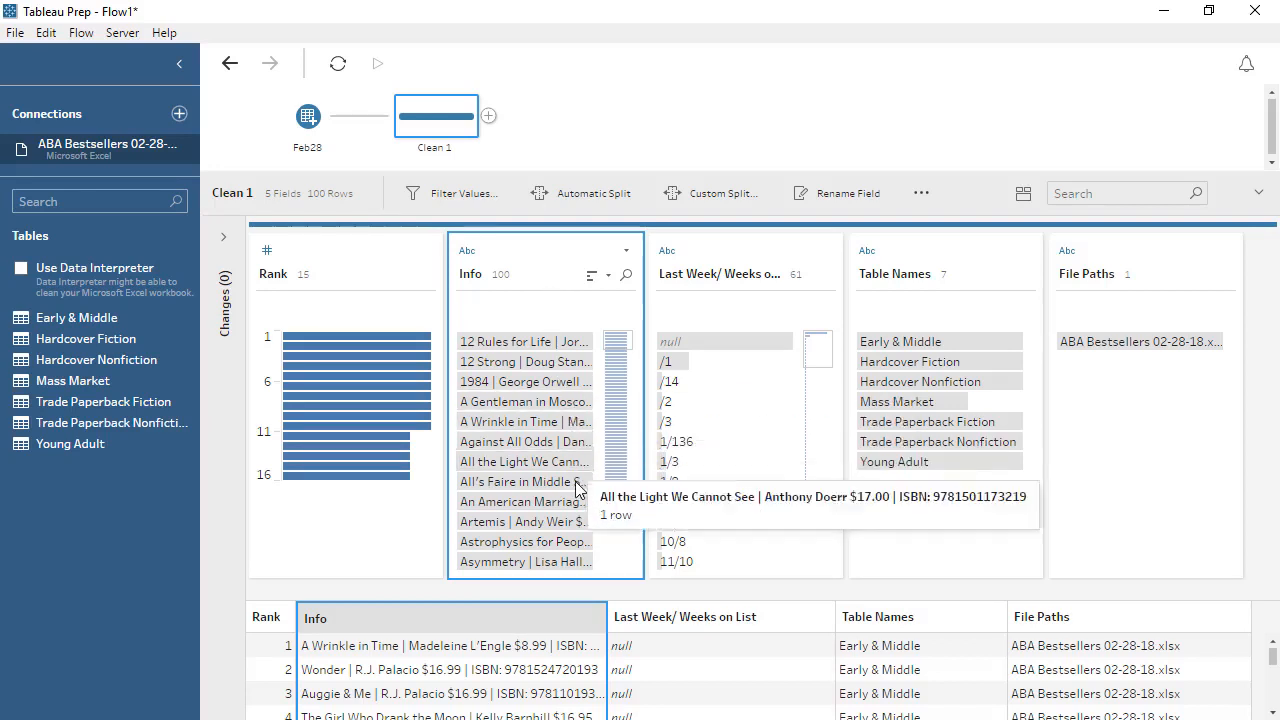
{"action": "left_click_drag", "start_coordinate": [607, 617], "coordinate": [757, 613]}
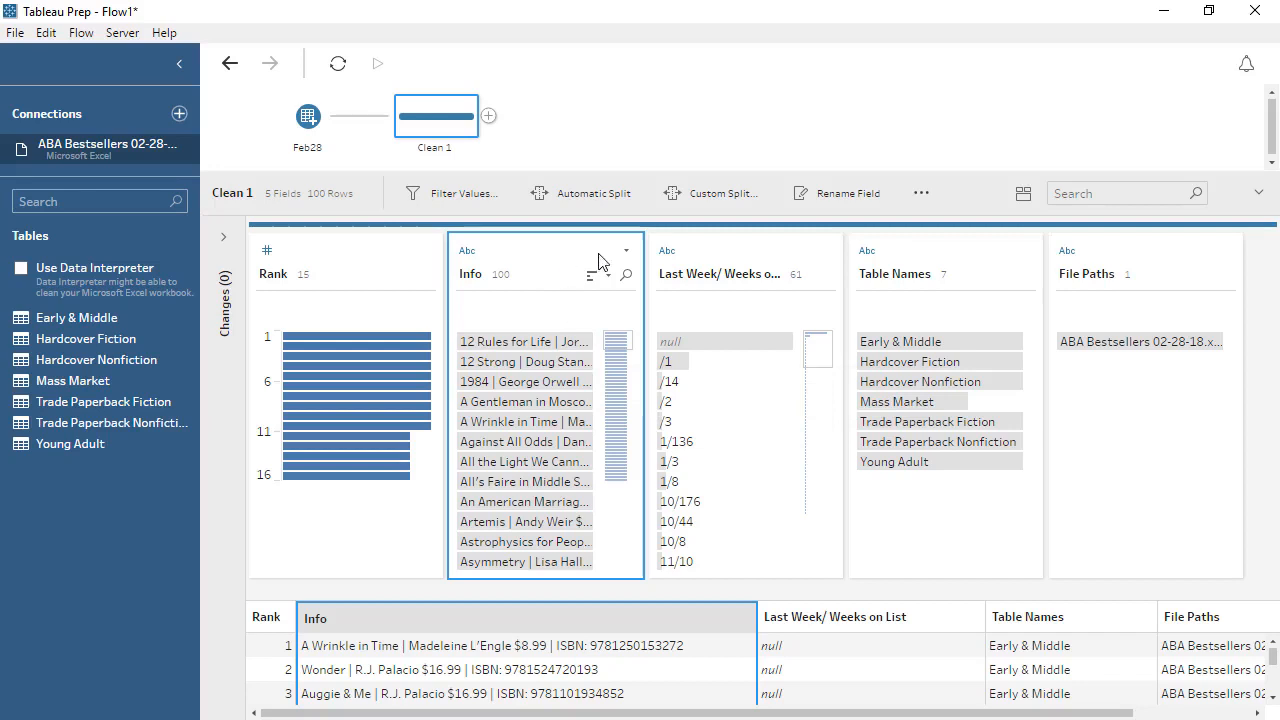
{"action": "left_click", "coordinate": [627, 251]}
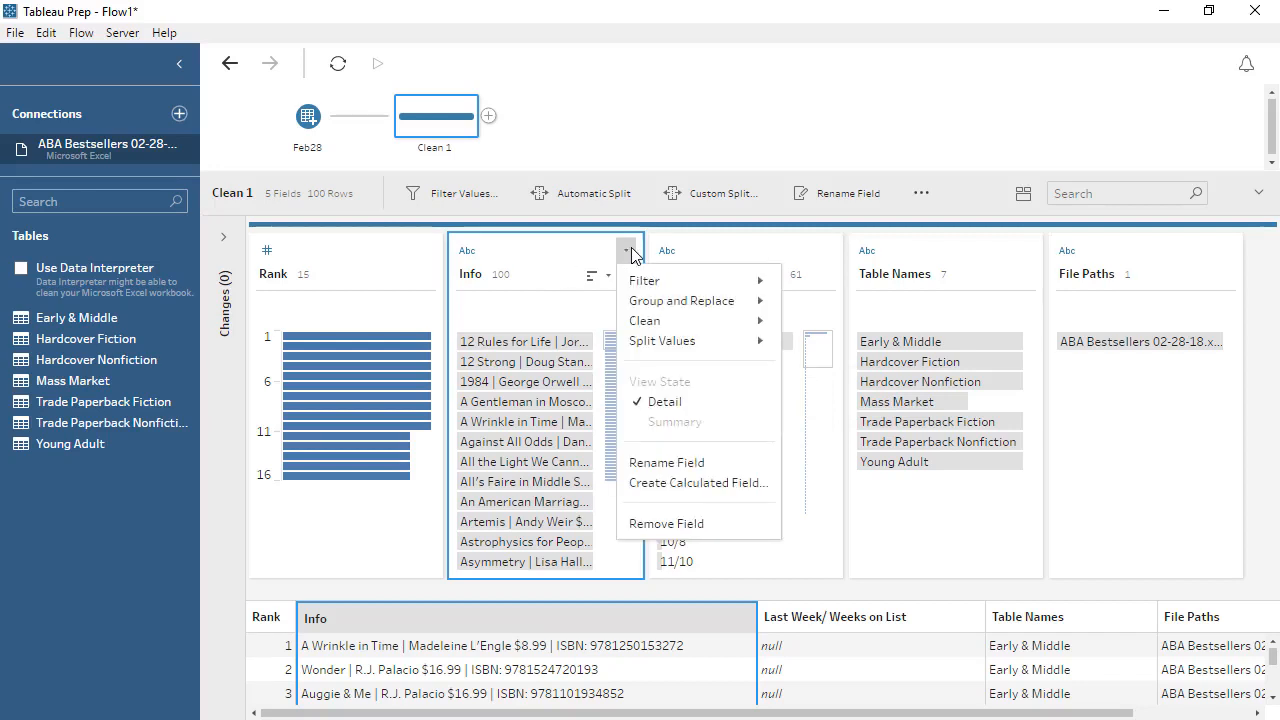
{"action": "mouse_move", "coordinate": [740, 343]}
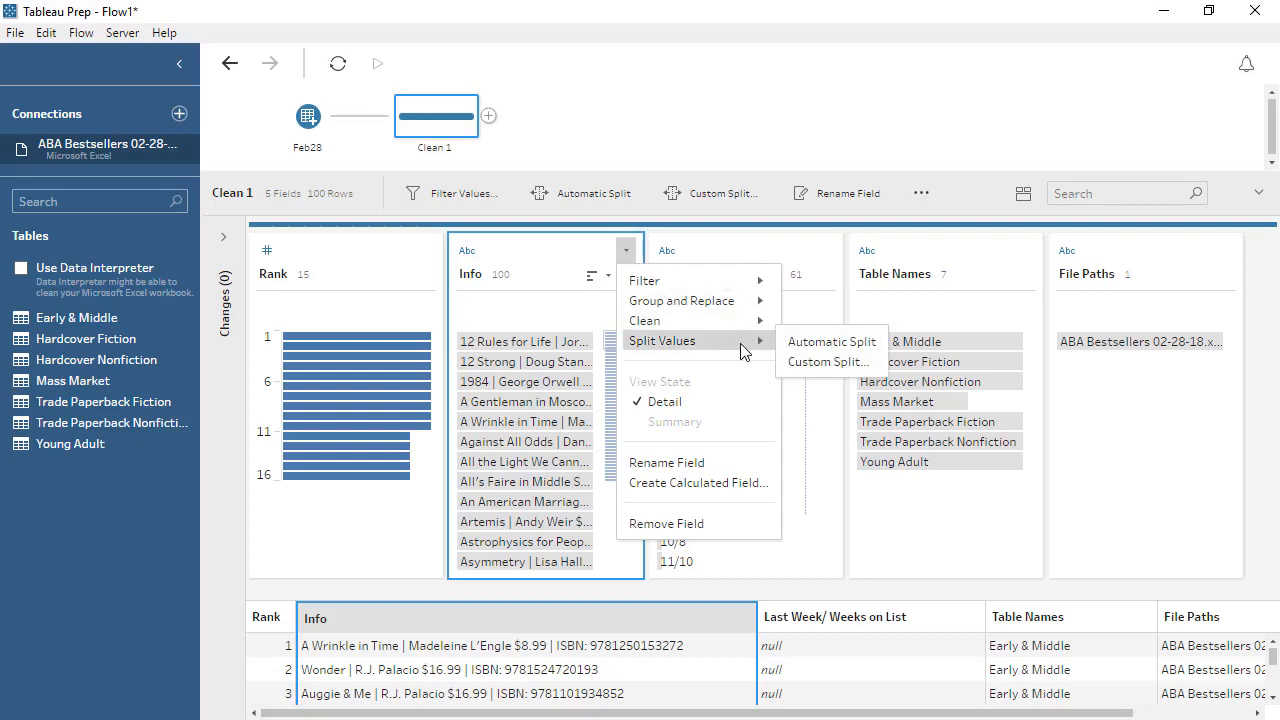
{"action": "left_click", "coordinate": [831, 342]}
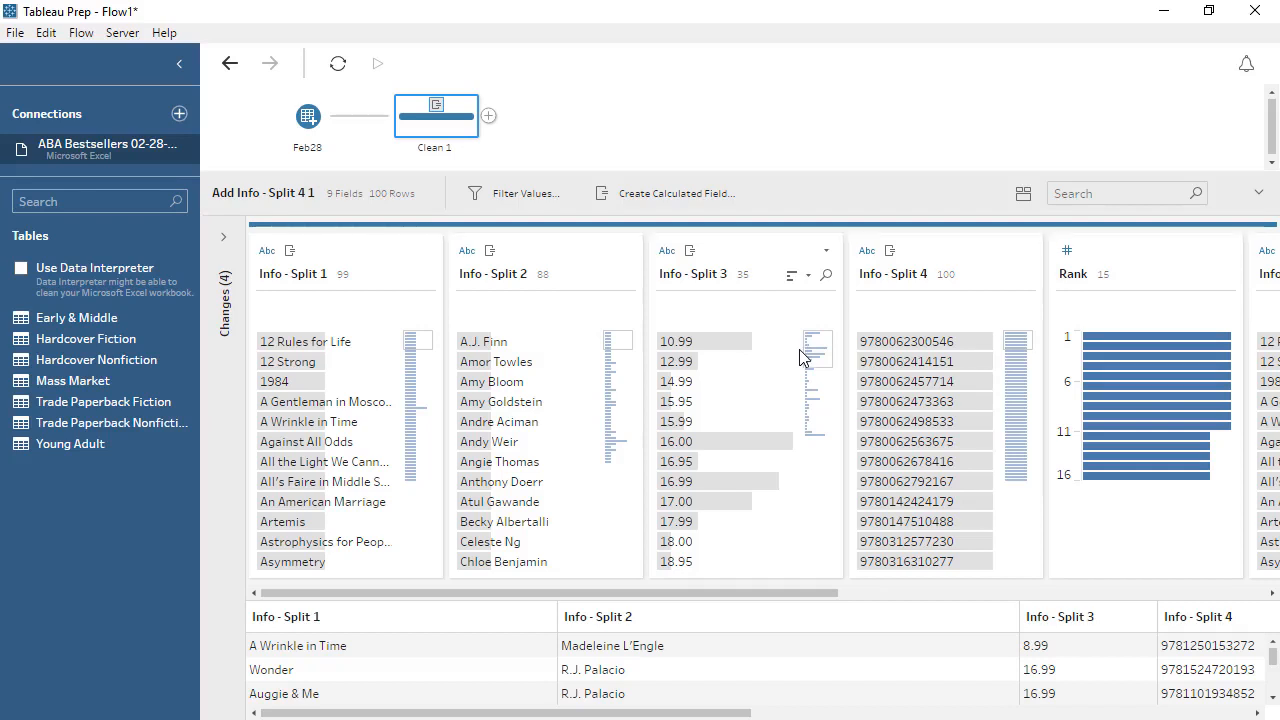
Rename the four split Info fields, in order, as Title, Author, Price and ISBN
{"action": "double_click", "coordinate": [291, 285]}
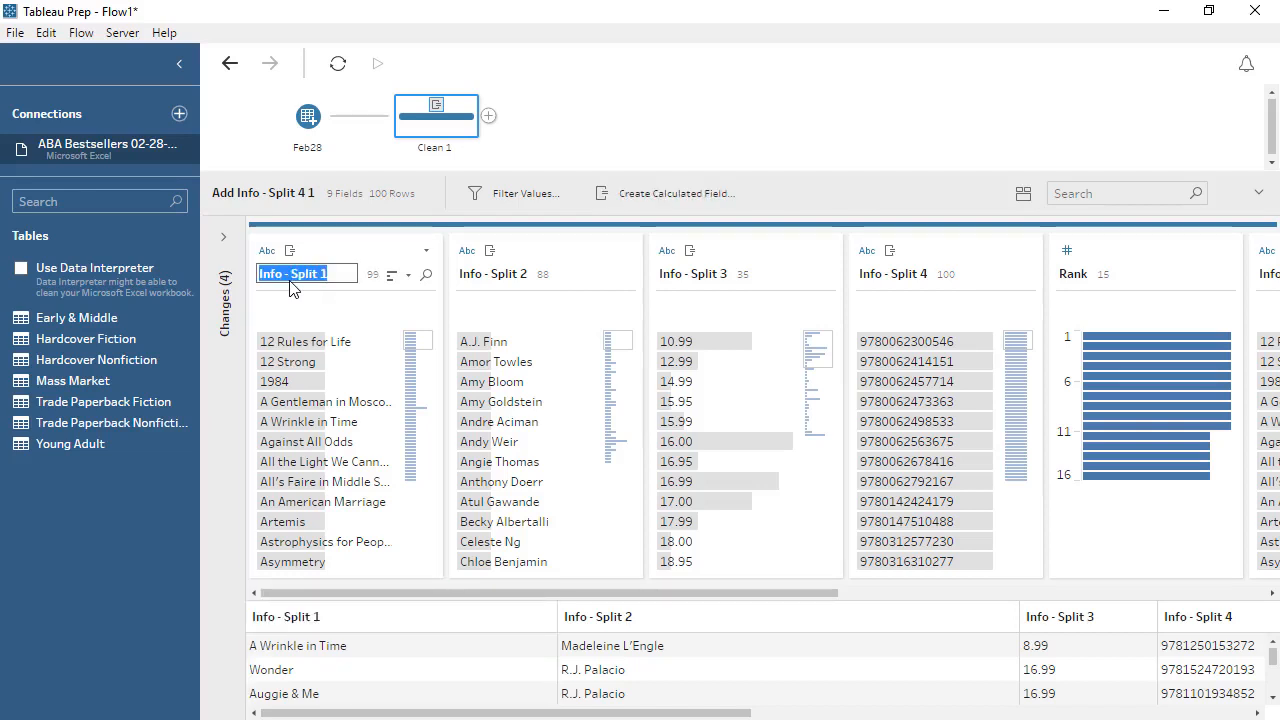
{"action": "type", "text": "Title"}
{"action": "double_click", "coordinate": [477, 285]}
{"action": "type", "text": "Author"}
{"action": "double_click", "coordinate": [693, 274]}
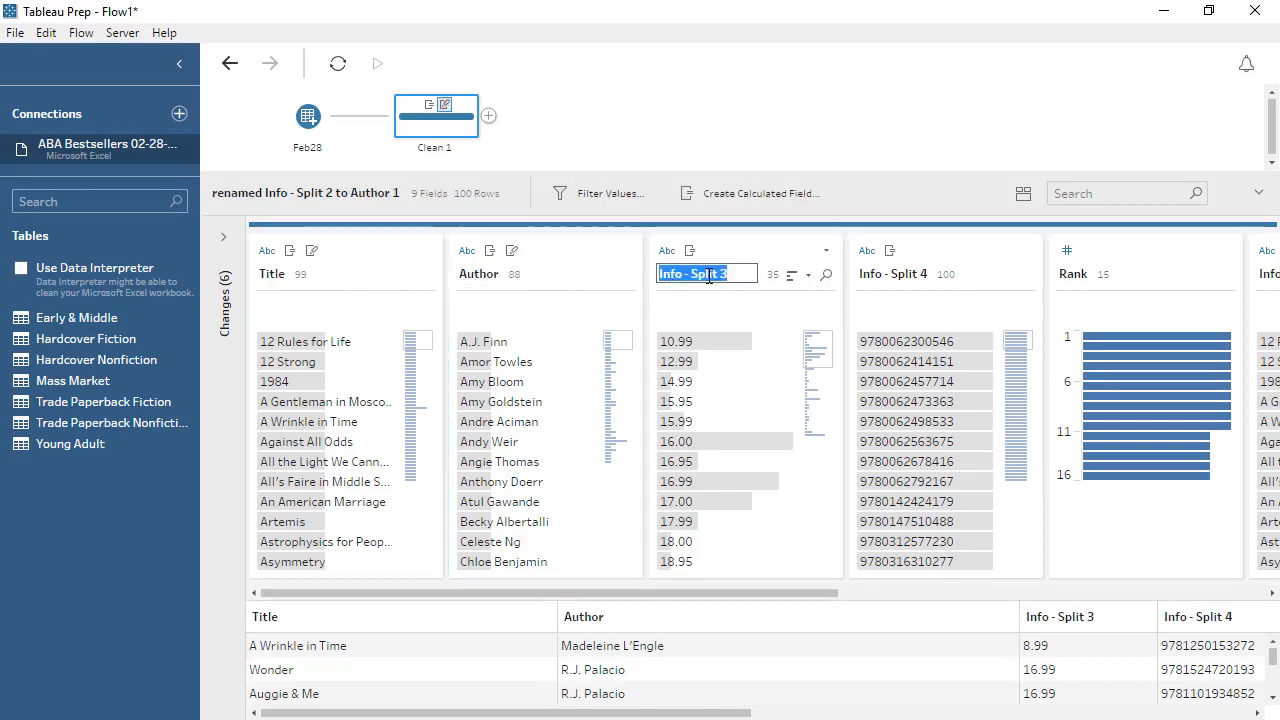
{"action": "type", "text": "Price"}
{"action": "double_click", "coordinate": [900, 276]}
{"action": "type", "text": "ISBN"}
{"action": "key", "text": "Return"}
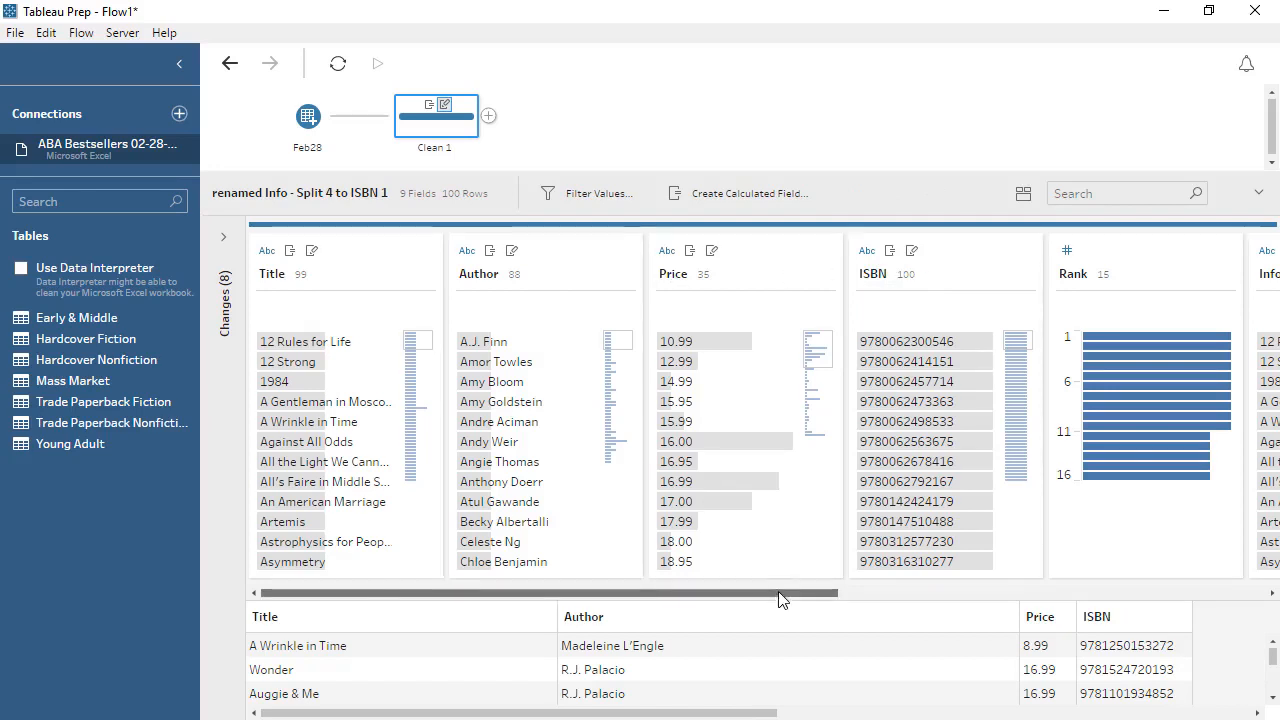
Remove the original Info field from the cleaning step
{"action": "left_click_drag", "start_coordinate": [777, 593], "coordinate": [1071, 612]}
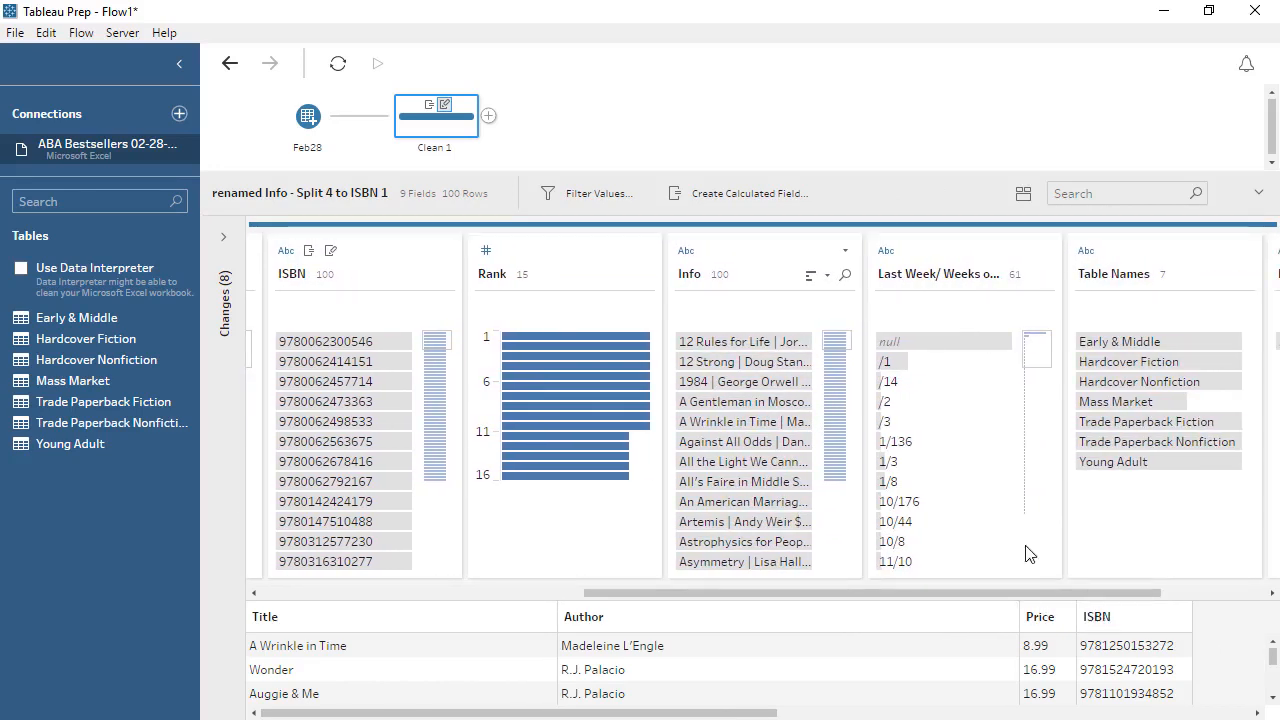
{"action": "left_click", "coordinate": [846, 252]}
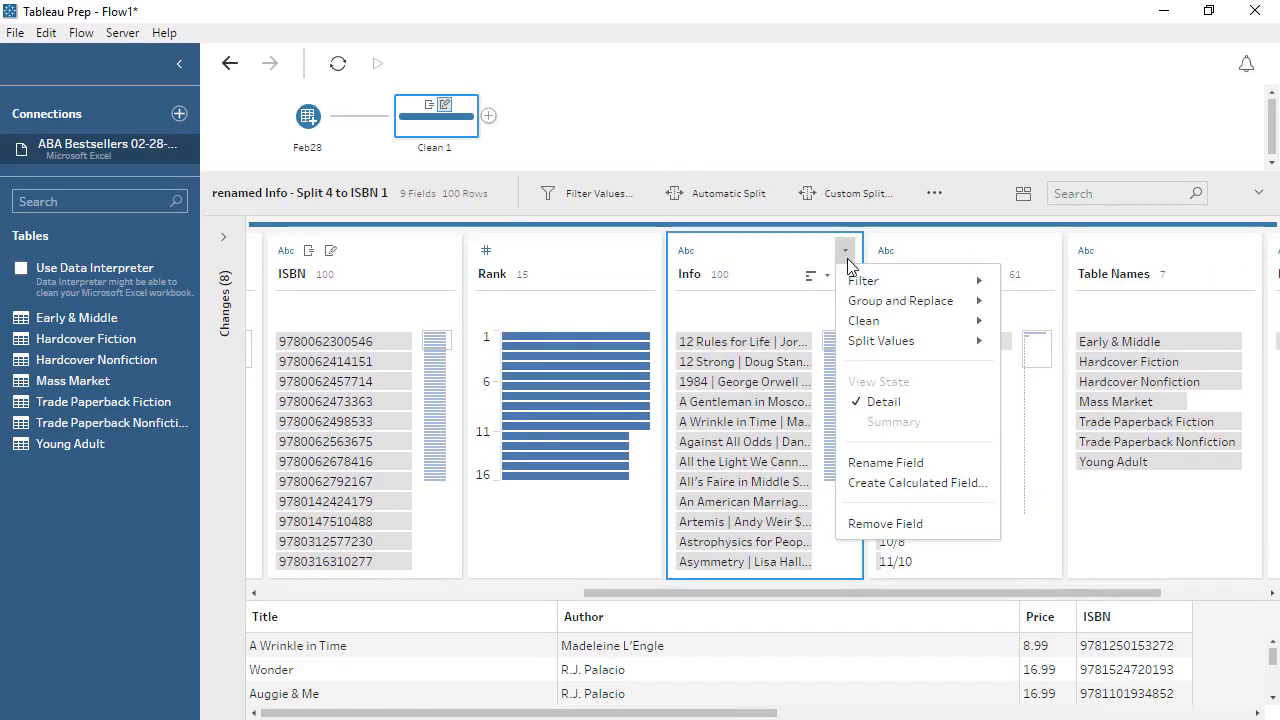
{"action": "left_click", "coordinate": [881, 533]}
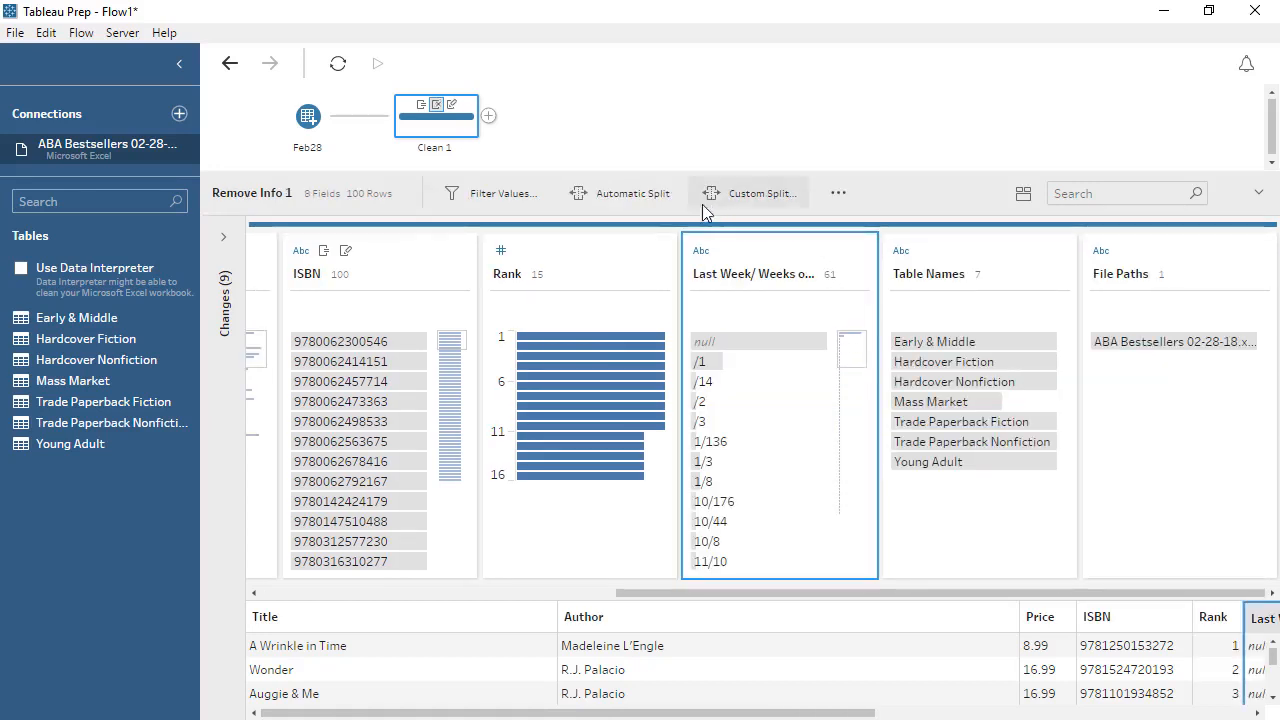
Automatically split the Last Week/ Weeks on List field and remove the original field
{"action": "left_click", "coordinate": [659, 199]}
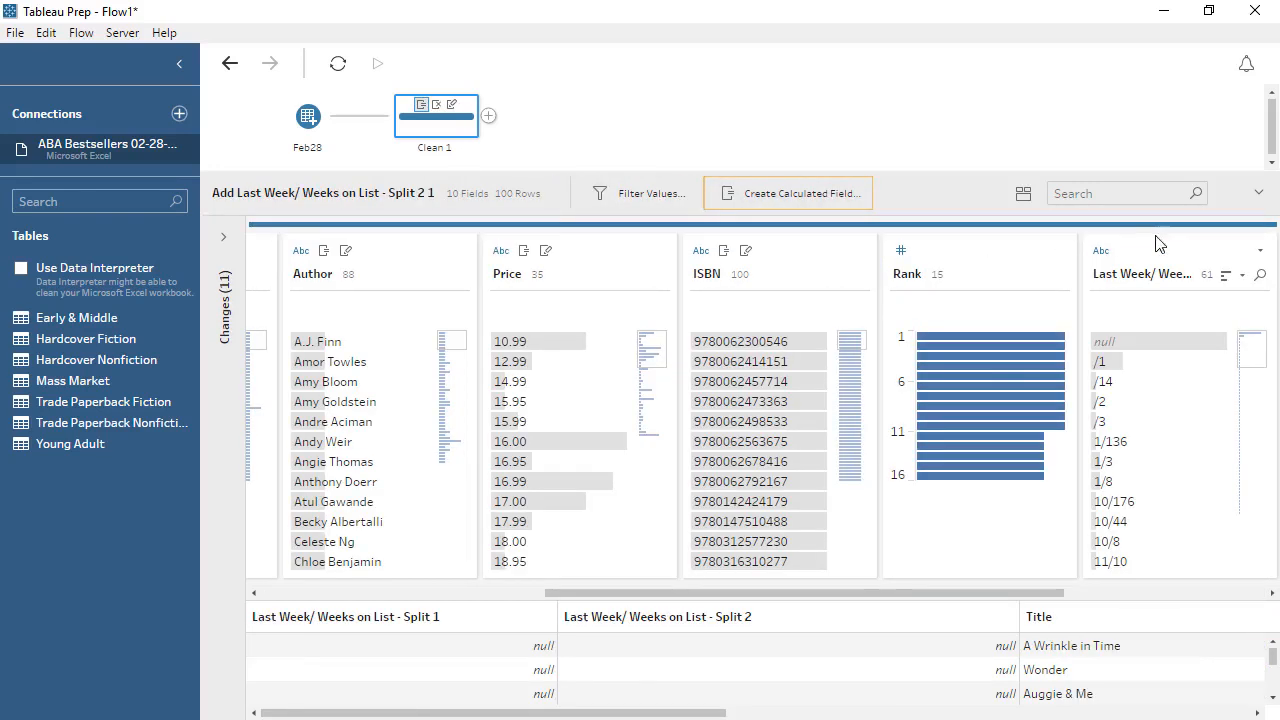
{"action": "left_click", "coordinate": [1259, 250]}
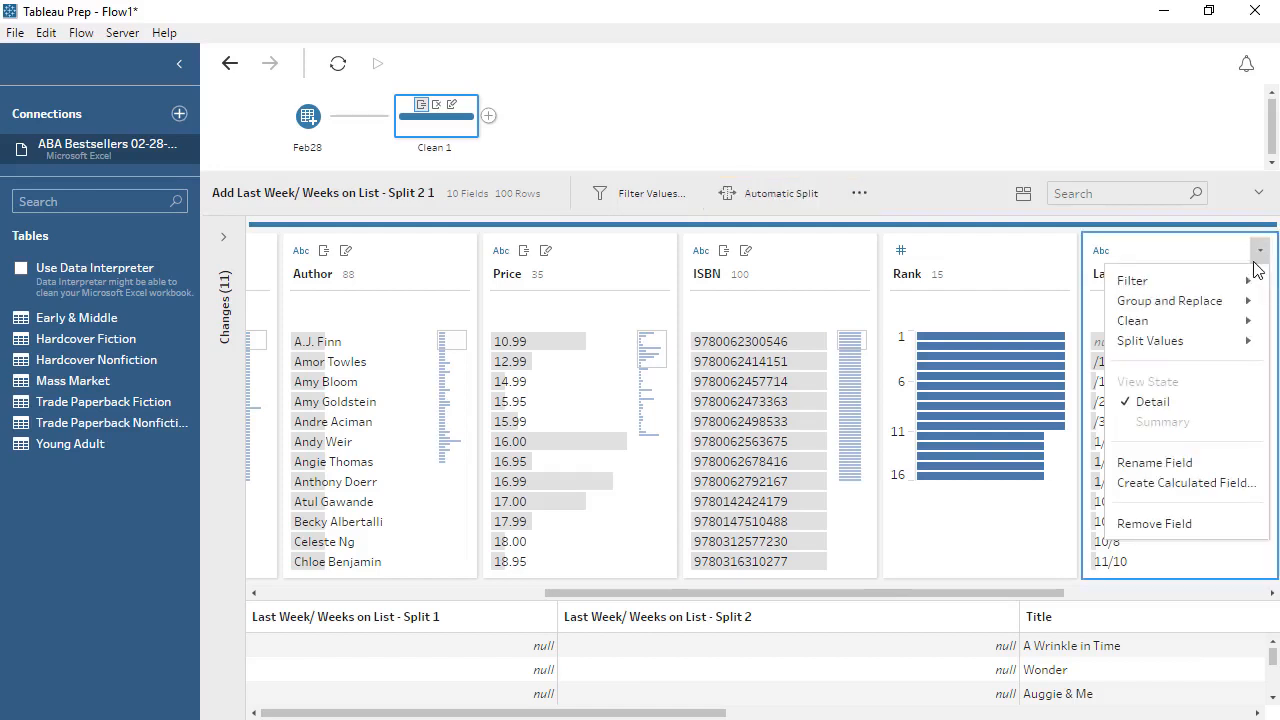
{"action": "left_click", "coordinate": [1154, 523]}
Rename the two Last Week/ Weeks on List split fields as Previous Rank and Weeks on List
{"action": "left_click_drag", "start_coordinate": [1041, 592], "coordinate": [721, 593]}
{"action": "left_click", "coordinate": [356, 274]}
{"action": "double_click", "coordinate": [356, 274]}
{"action": "type", "text": "Previous Rank"}
{"action": "left_click", "coordinate": [508, 274]}
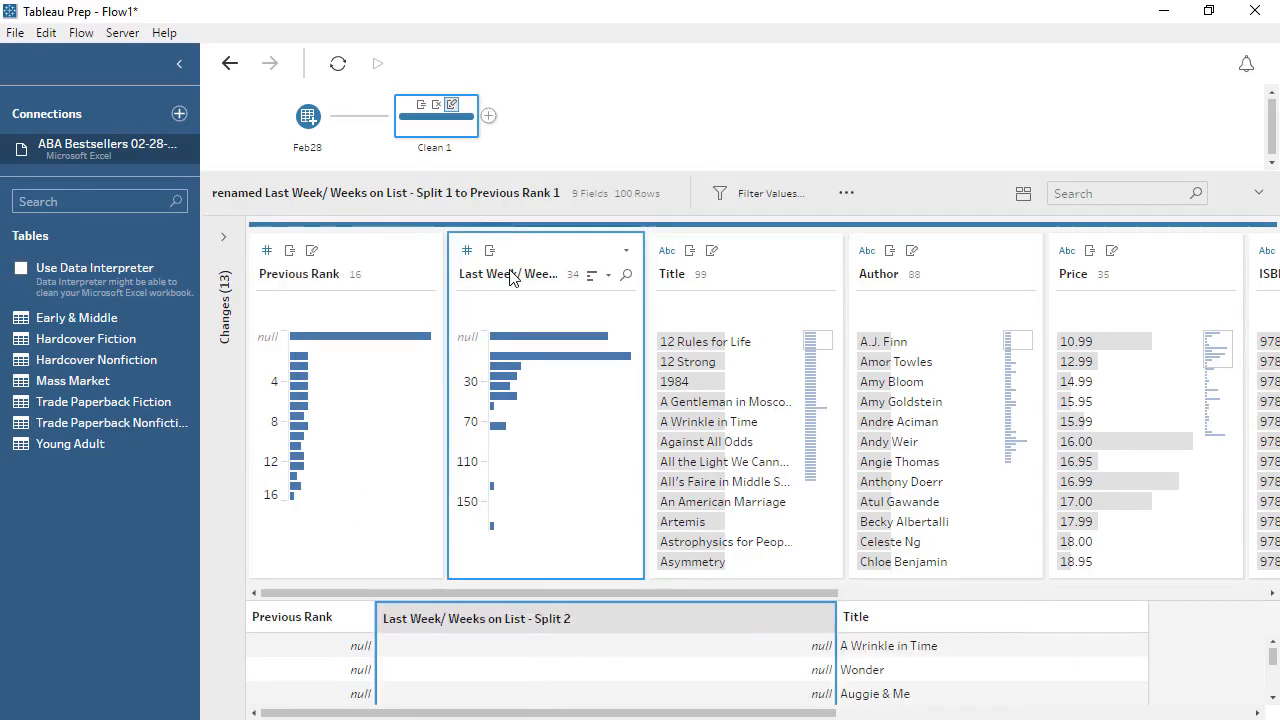
{"action": "double_click", "coordinate": [508, 274]}
{"action": "type", "text": "Weeks on List"}
{"action": "key", "text": "Return"}
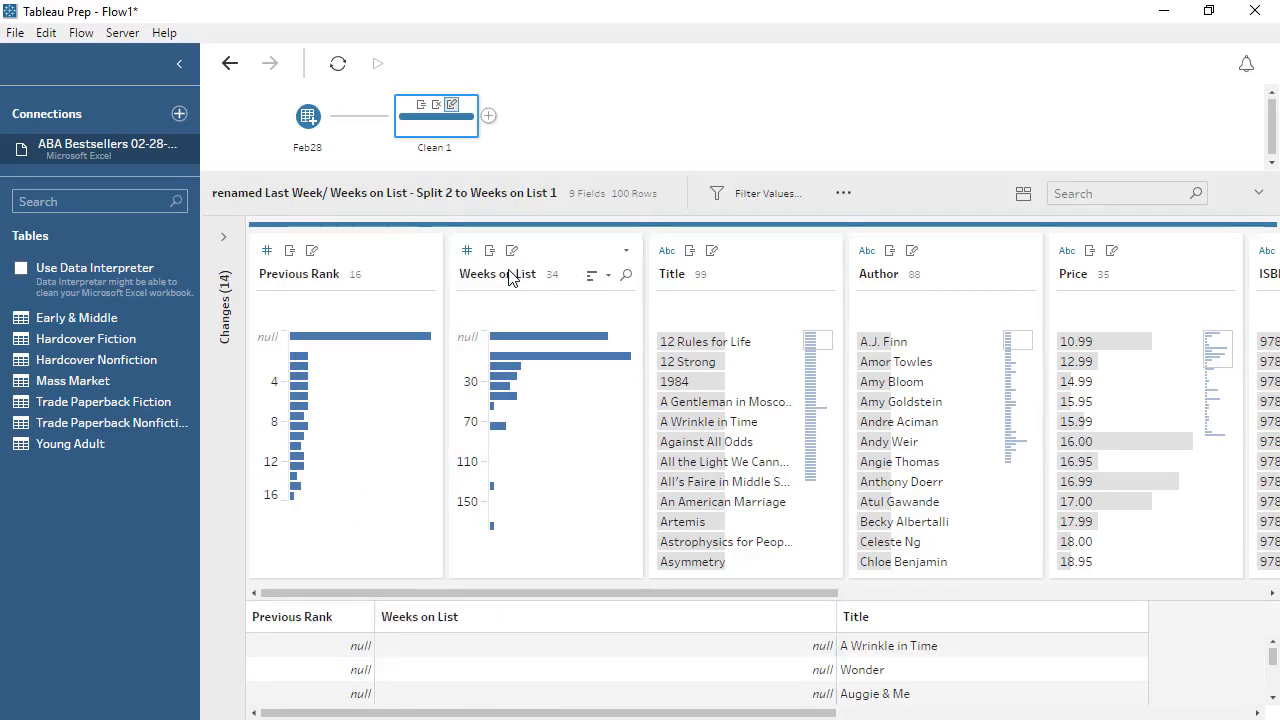
Change the Price field's data type to Number (decimal)
{"action": "left_click", "coordinate": [1061, 258]}
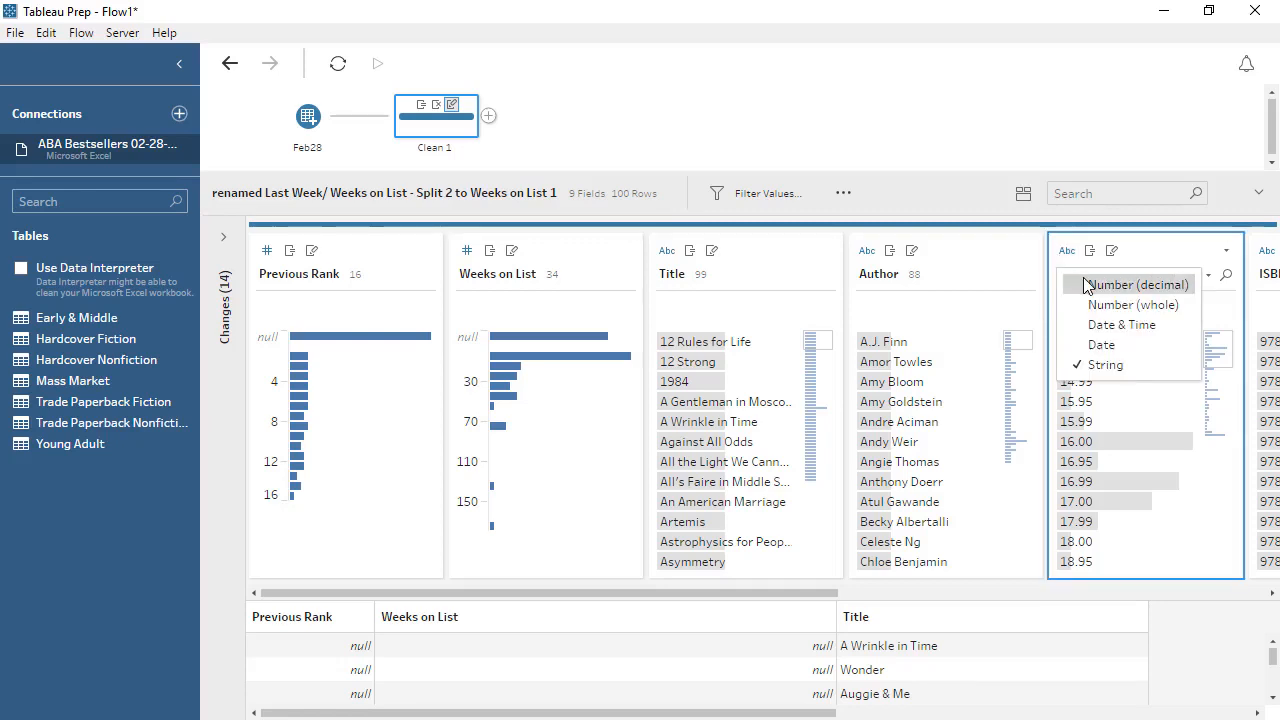
{"action": "left_click", "coordinate": [1085, 285]}
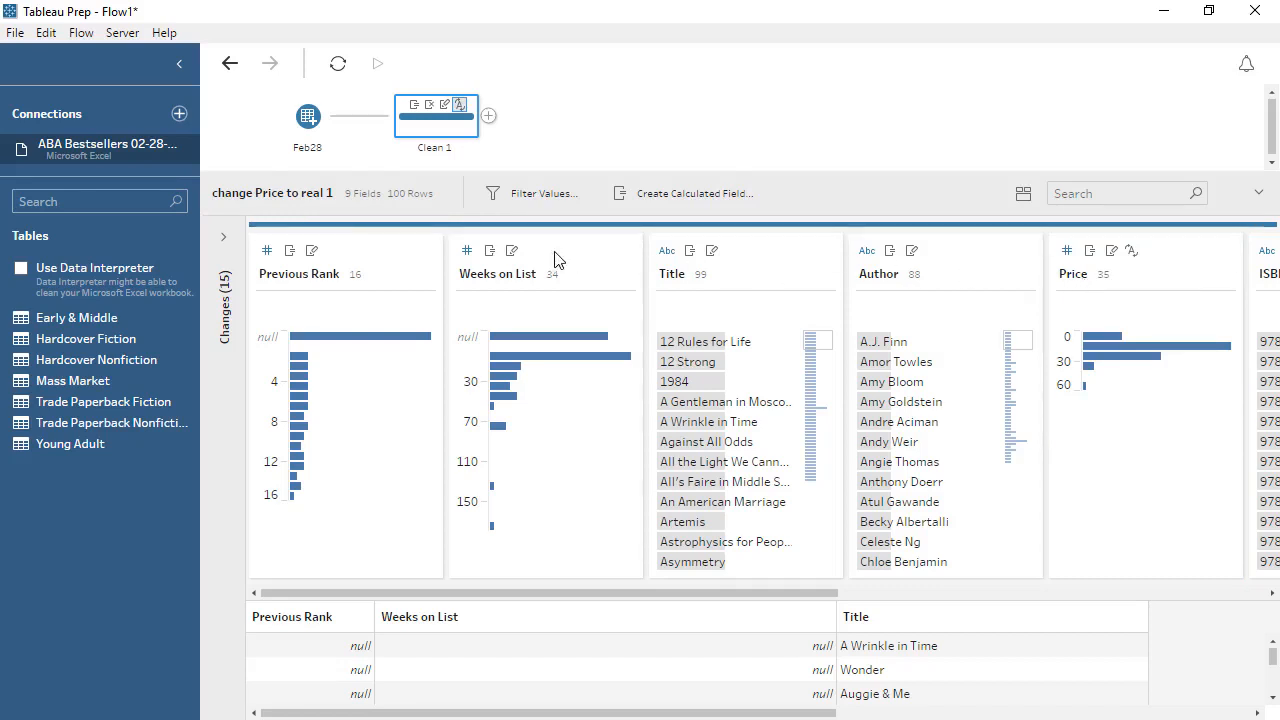
Connect to the ABA Bestsellers 02-21-18.xlsx Excel workbook and add its Early & Middle table as a wildcard union input
{"action": "left_click", "coordinate": [179, 114]}
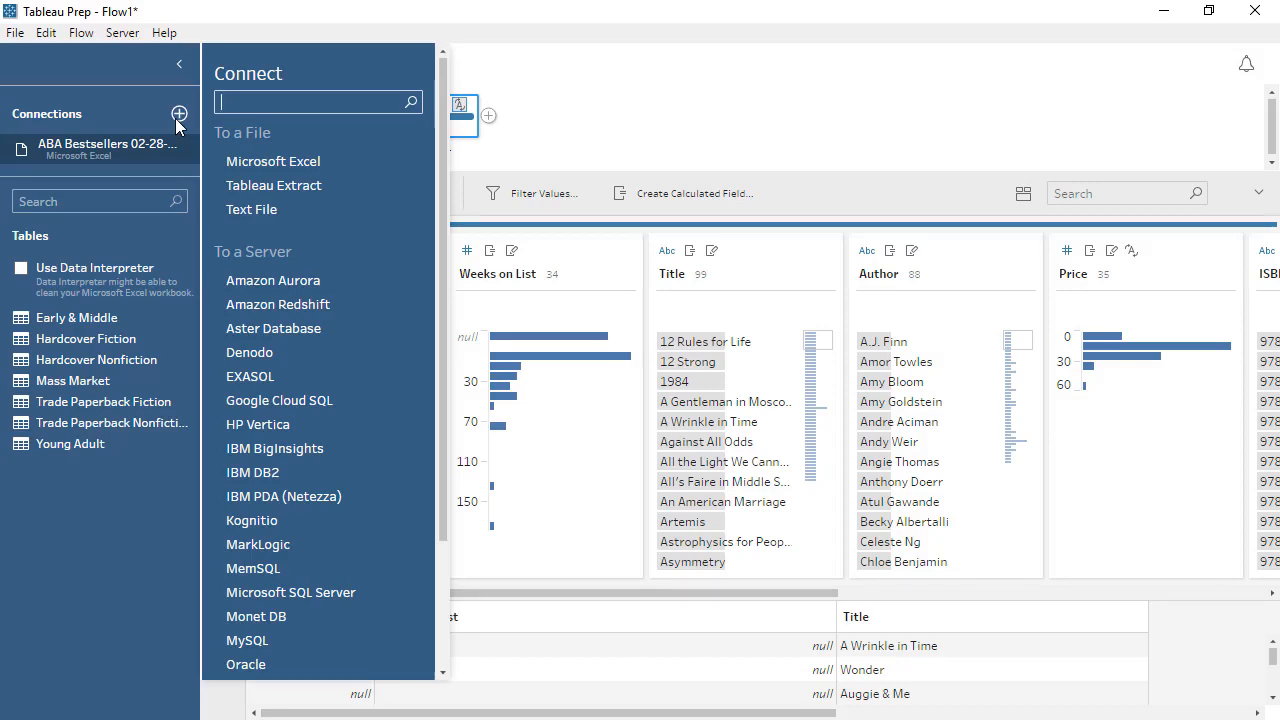
{"action": "left_click", "coordinate": [268, 162]}
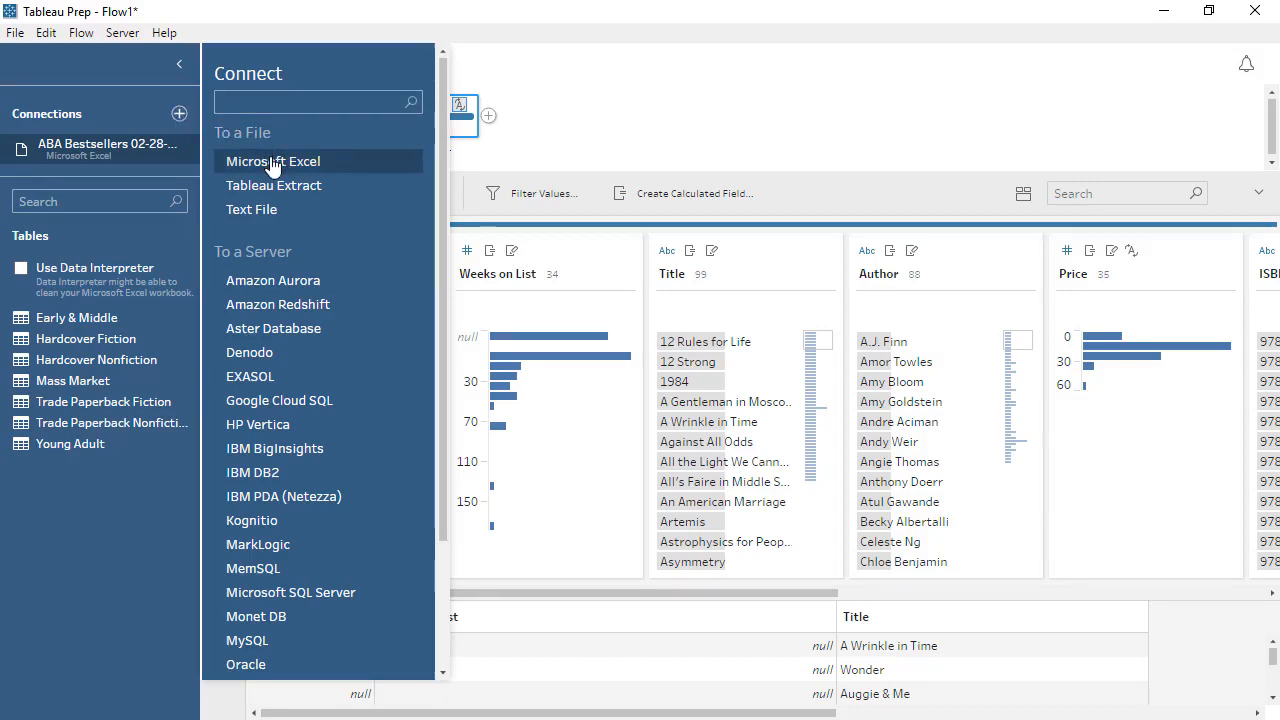
{"action": "double_click", "coordinate": [258, 246]}
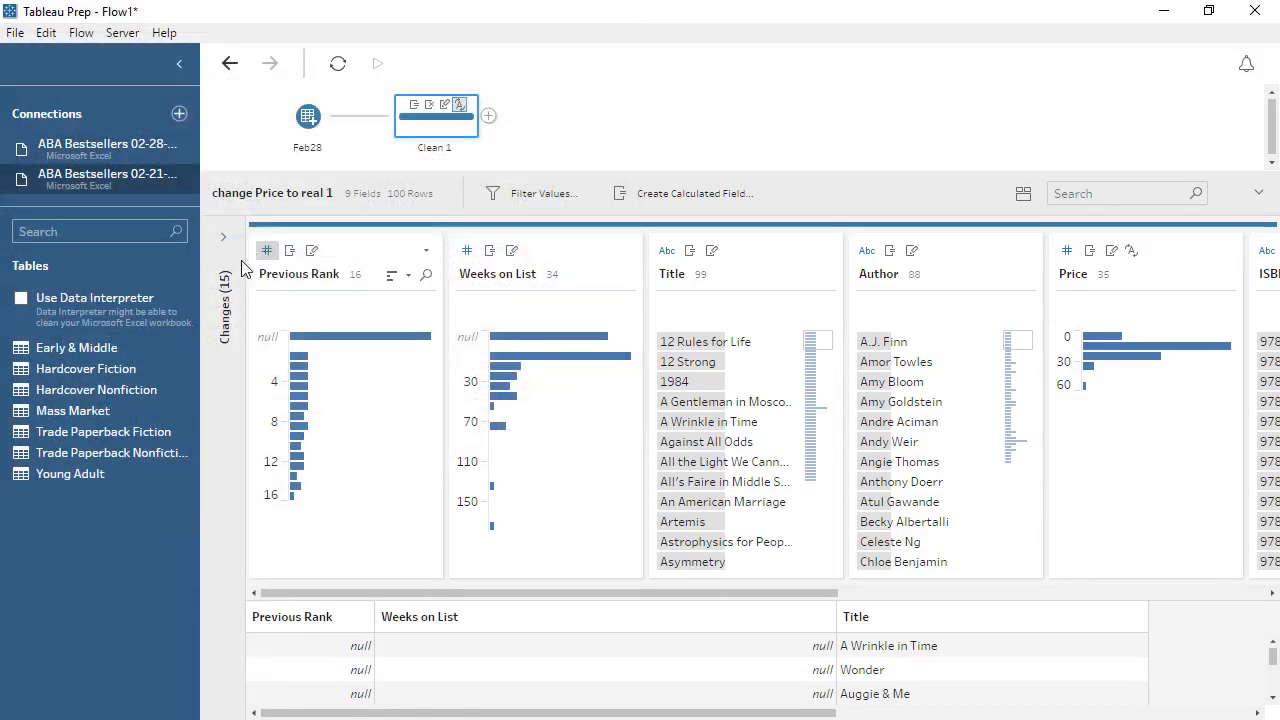
{"action": "left_click_drag", "start_coordinate": [142, 330], "coordinate": [253, 167]}
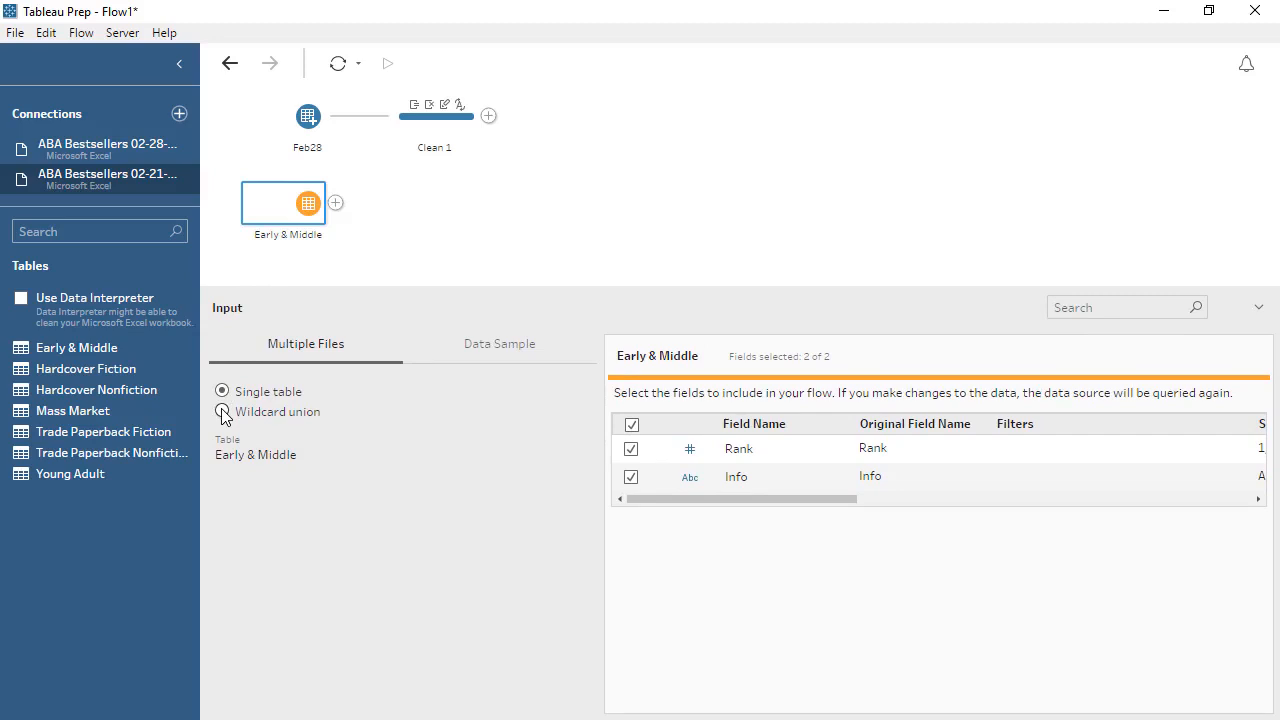
{"action": "left_click", "coordinate": [222, 412]}
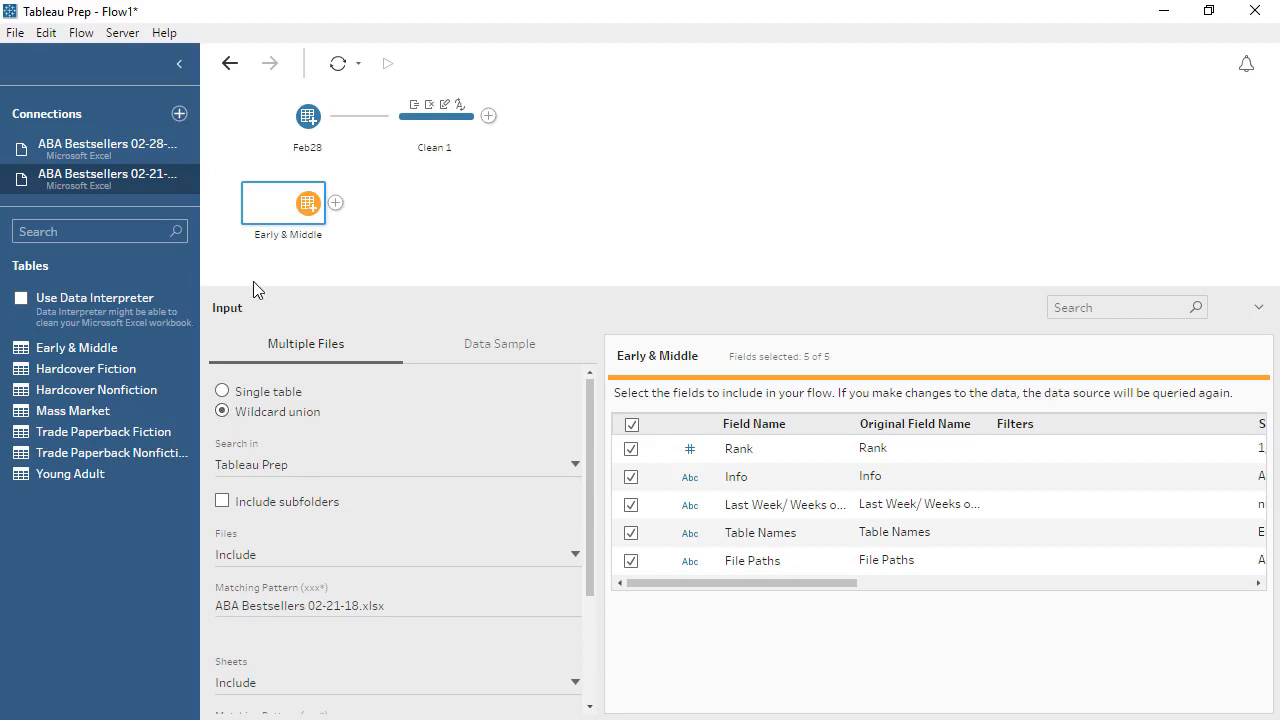
Union the Early & Middle input with Feb28 and reconnect the Clean 1 step so it follows the union instead of Feb28
{"action": "left_click_drag", "start_coordinate": [285, 210], "coordinate": [299, 159]}
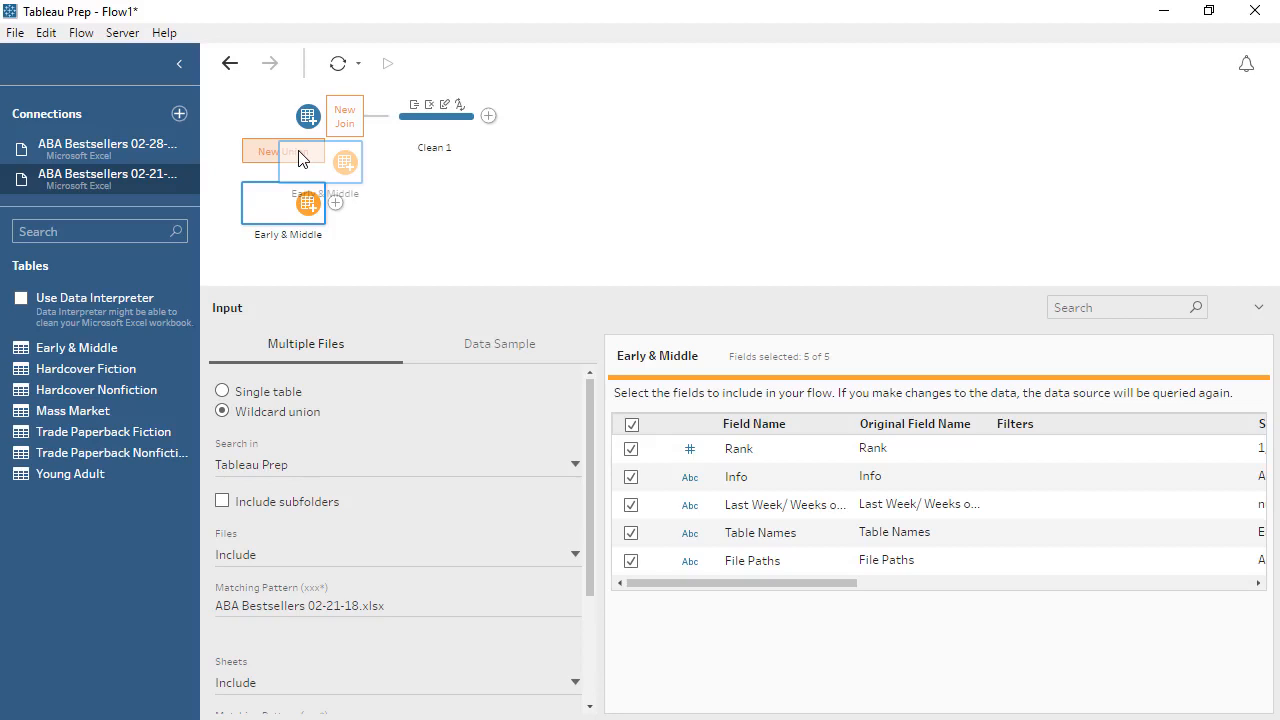
{"action": "left_click_drag", "start_coordinate": [299, 159], "coordinate": [299, 159]}
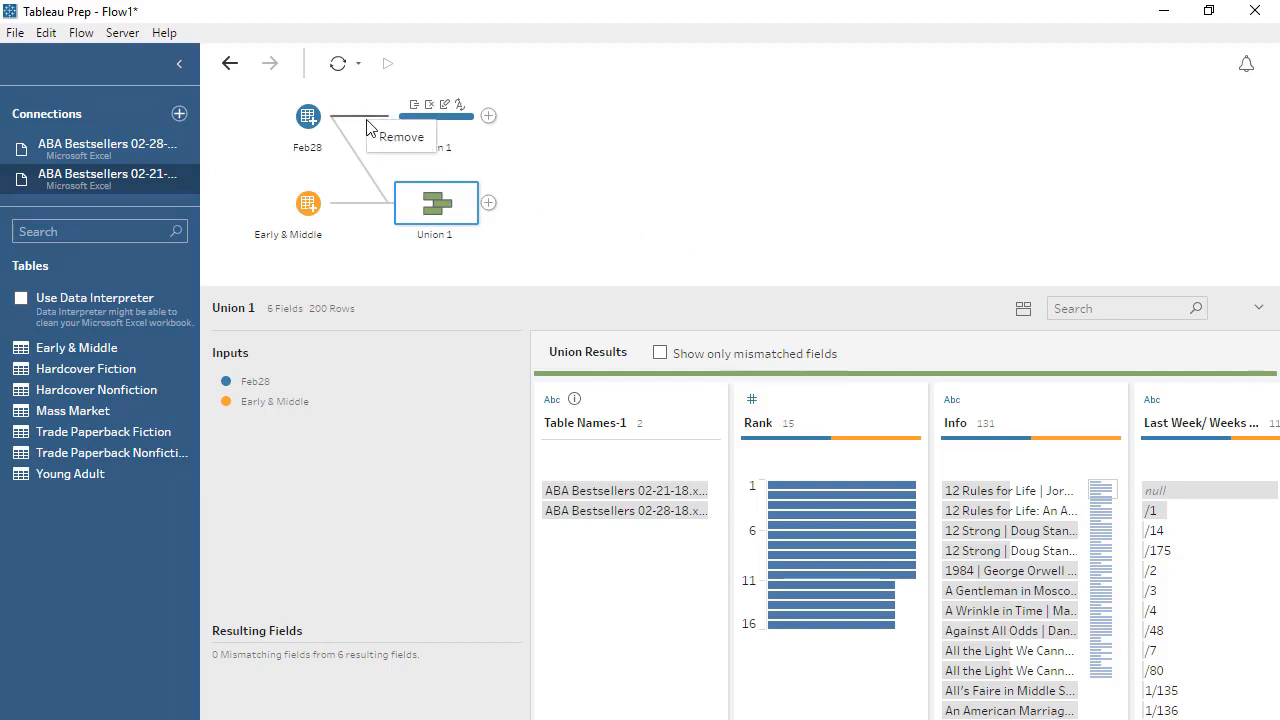
{"action": "left_click", "coordinate": [378, 139]}
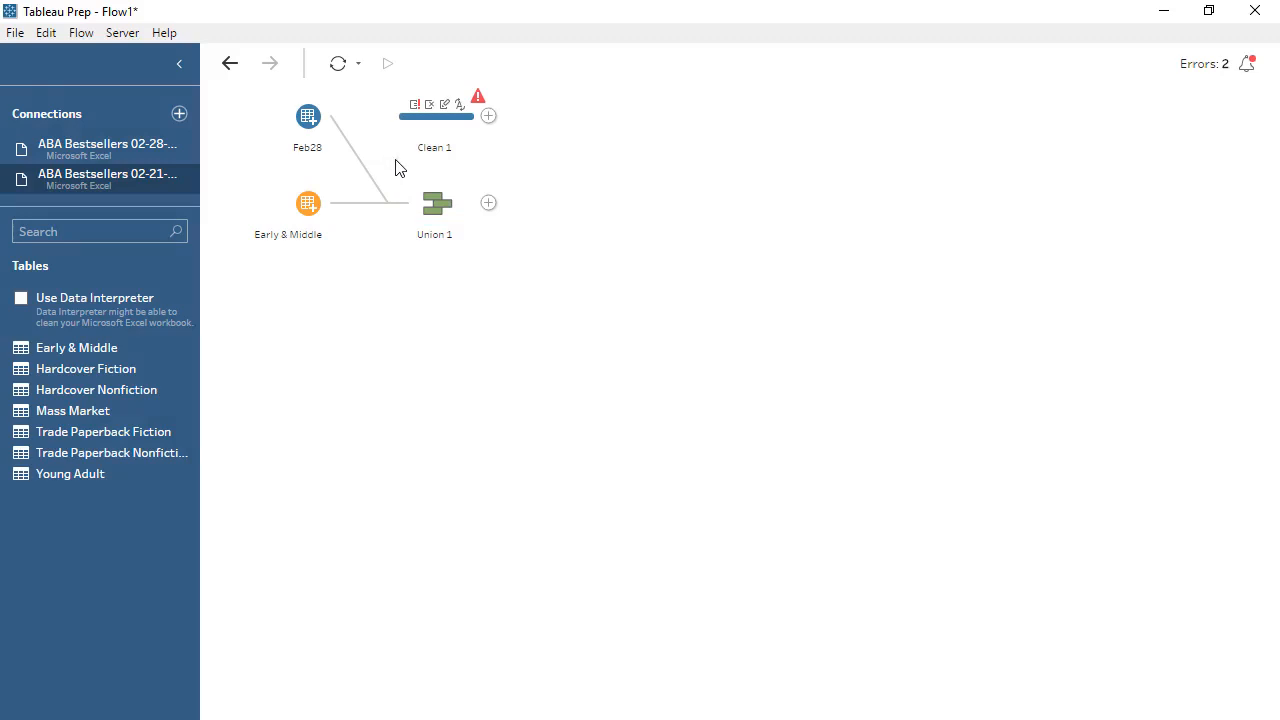
{"action": "left_click", "coordinate": [434, 205]}
{"action": "left_click_drag", "start_coordinate": [437, 200], "coordinate": [409, 123]}
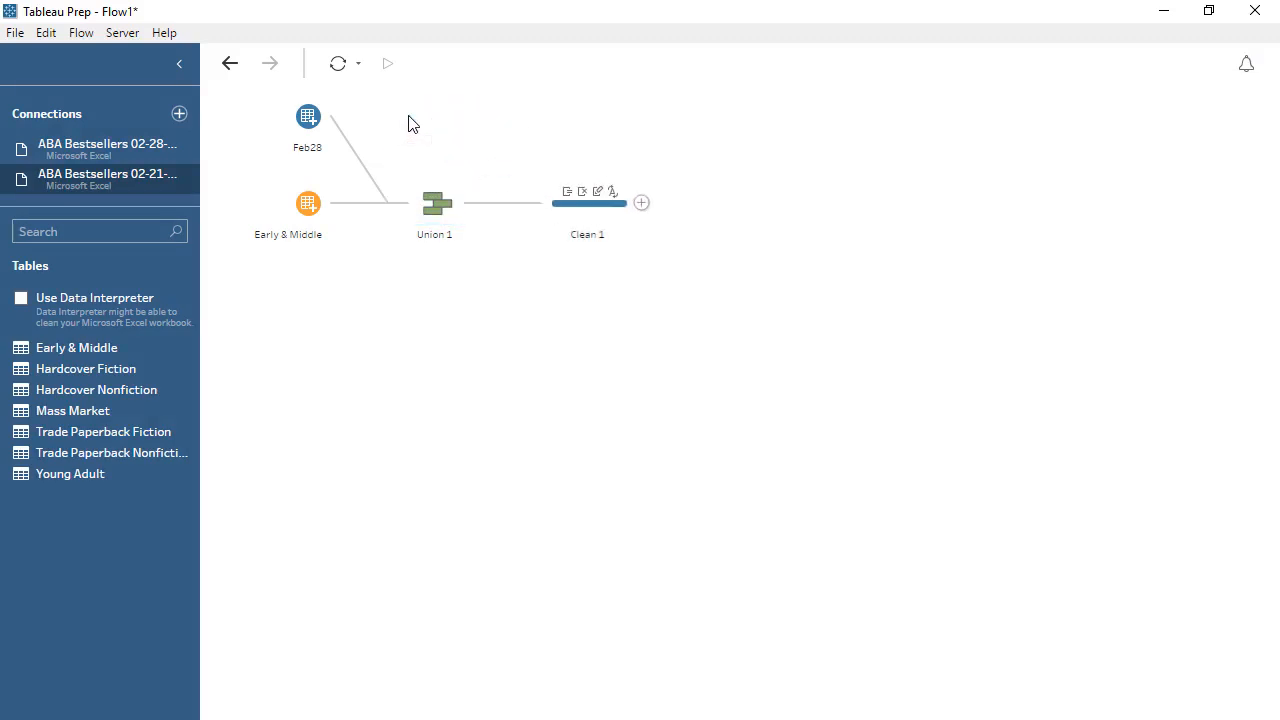
{"action": "left_click", "coordinate": [588, 208]}
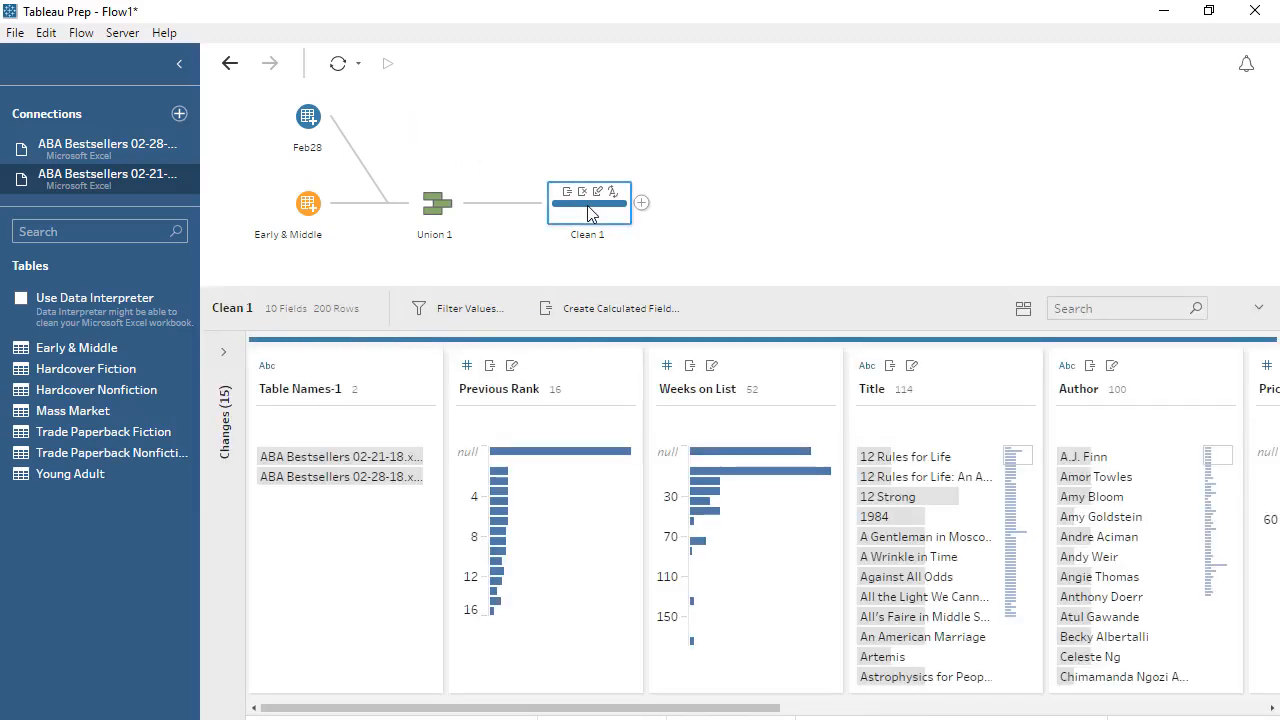
Add an output after Clean 1 that saves to a Comma Separated Values (.csv) file and run the flow
{"action": "left_click", "coordinate": [641, 203]}
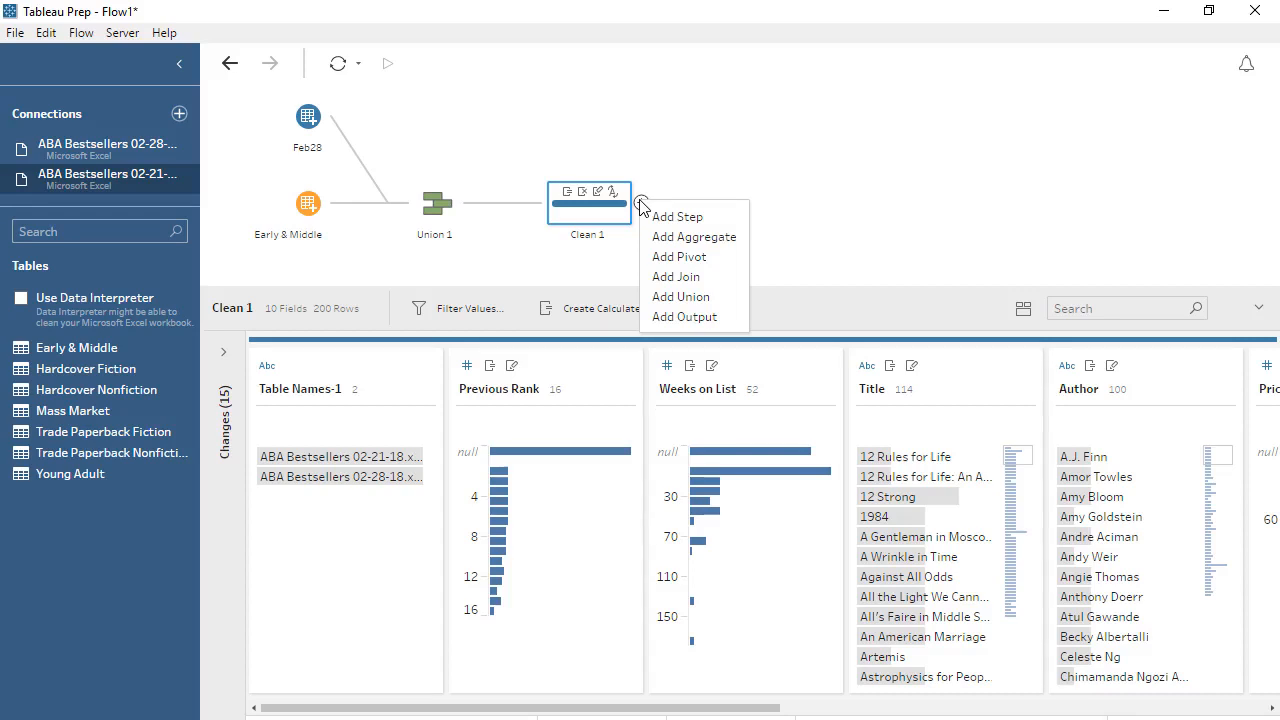
{"action": "left_click", "coordinate": [716, 317]}
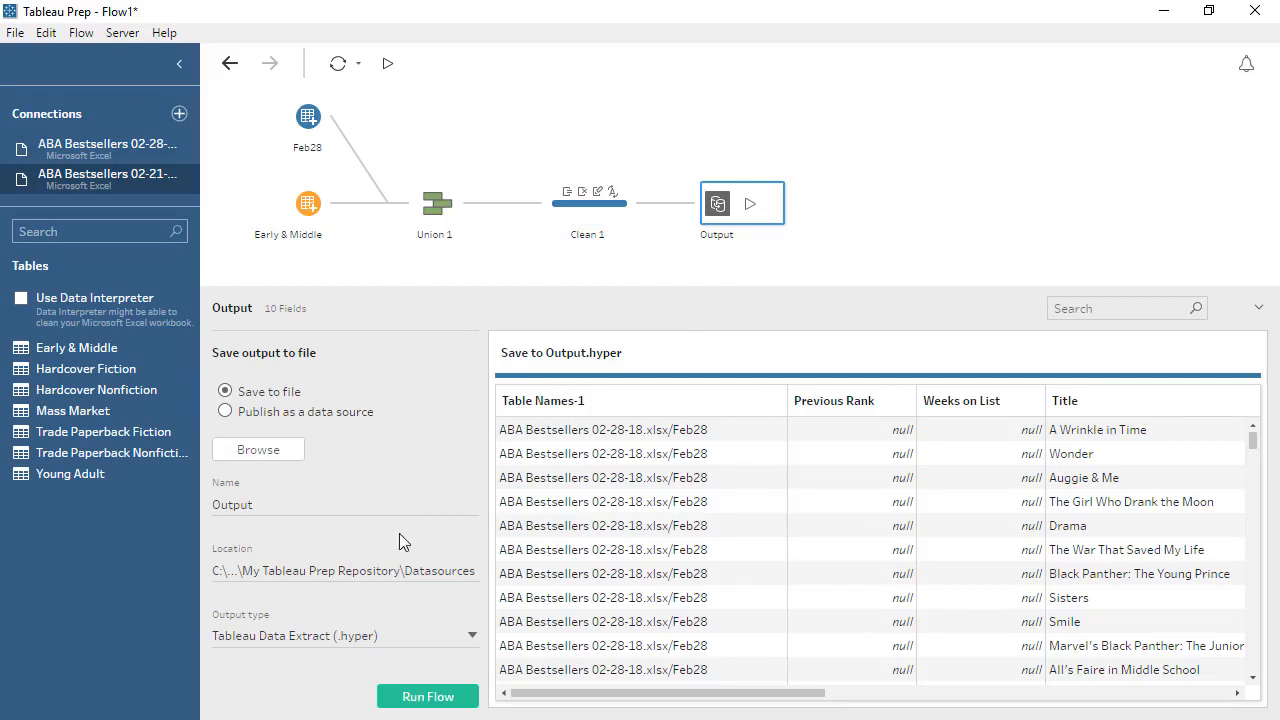
{"action": "left_click", "coordinate": [360, 636]}
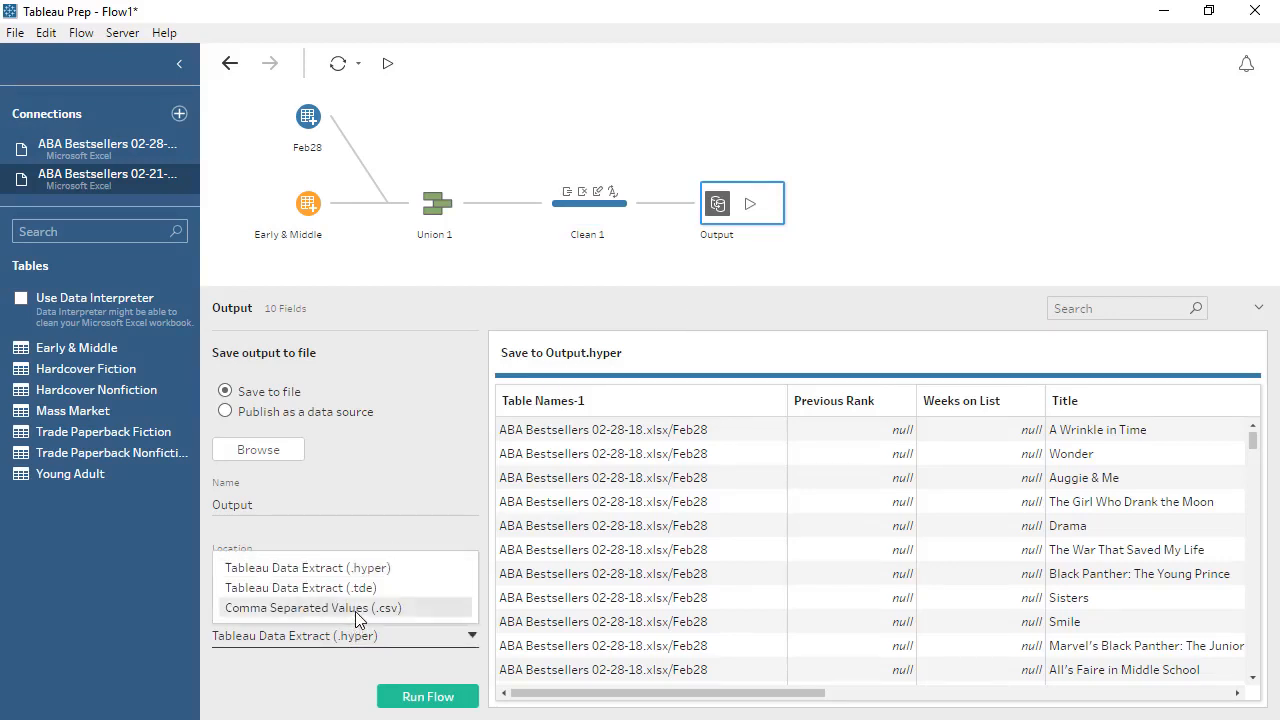
{"action": "left_click", "coordinate": [355, 610]}
{"action": "left_click", "coordinate": [258, 450]}
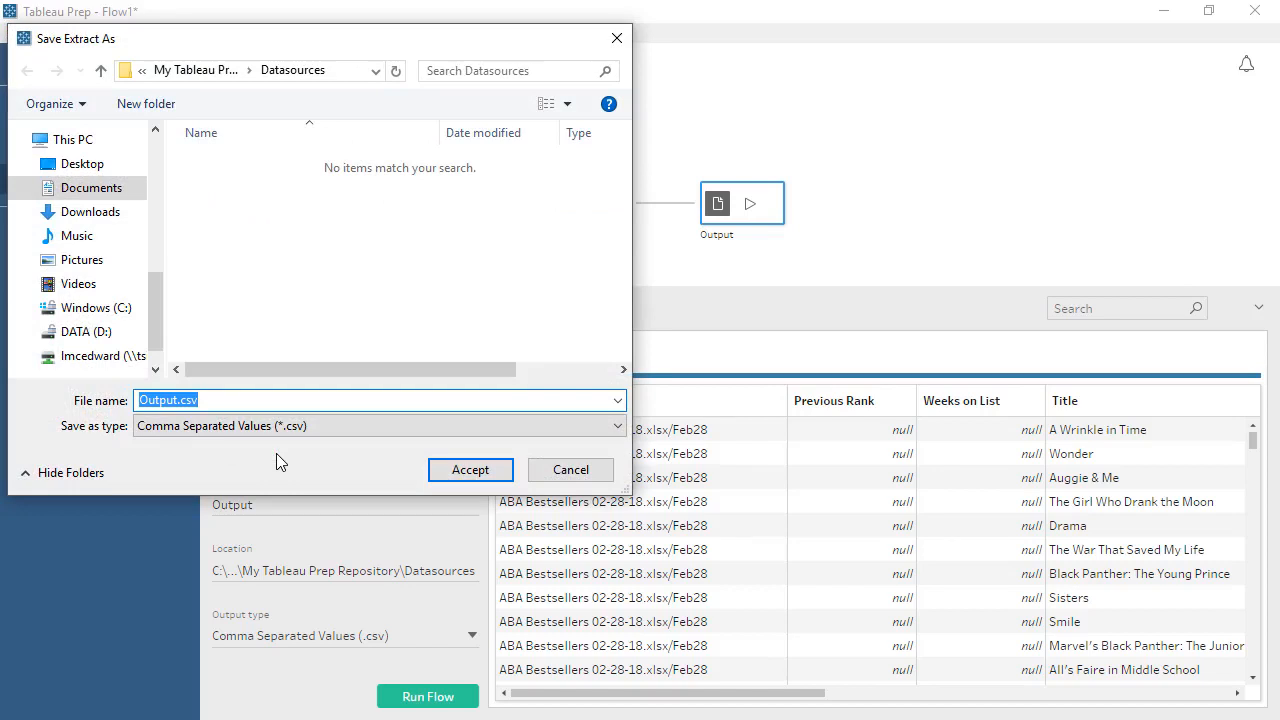
{"action": "left_click", "coordinate": [570, 472]}
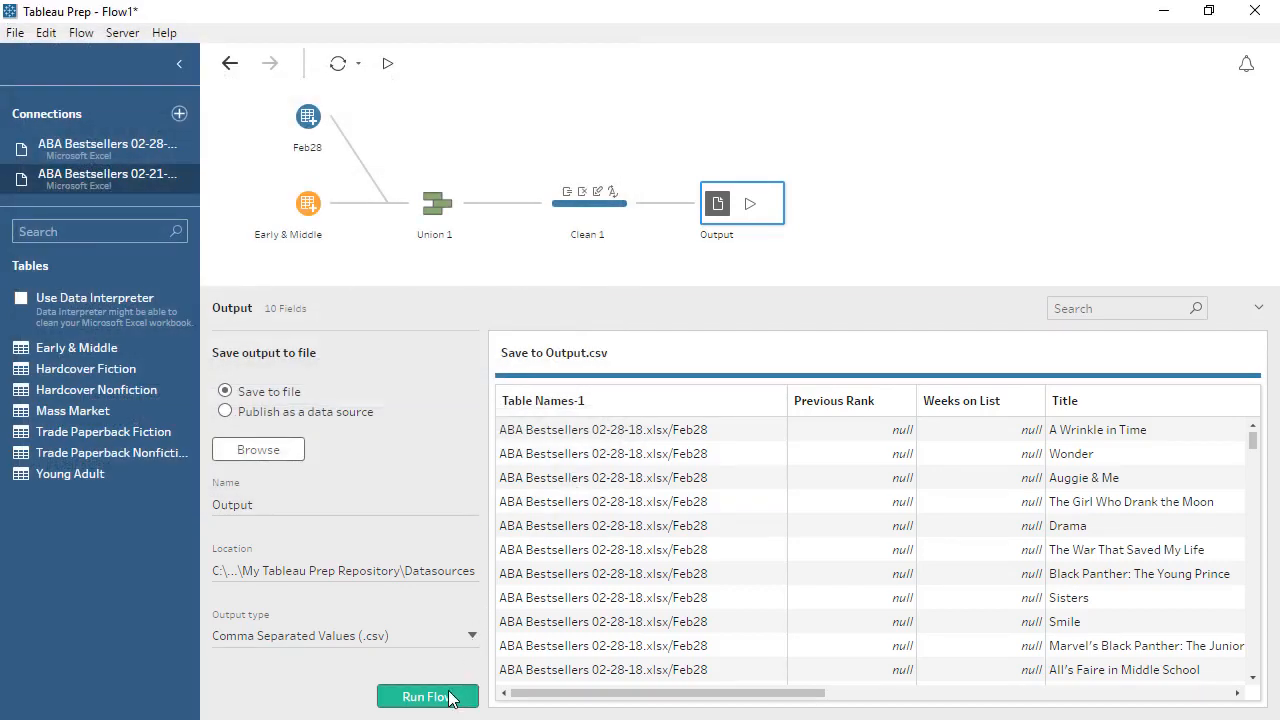
{"action": "left_click", "coordinate": [428, 696]}
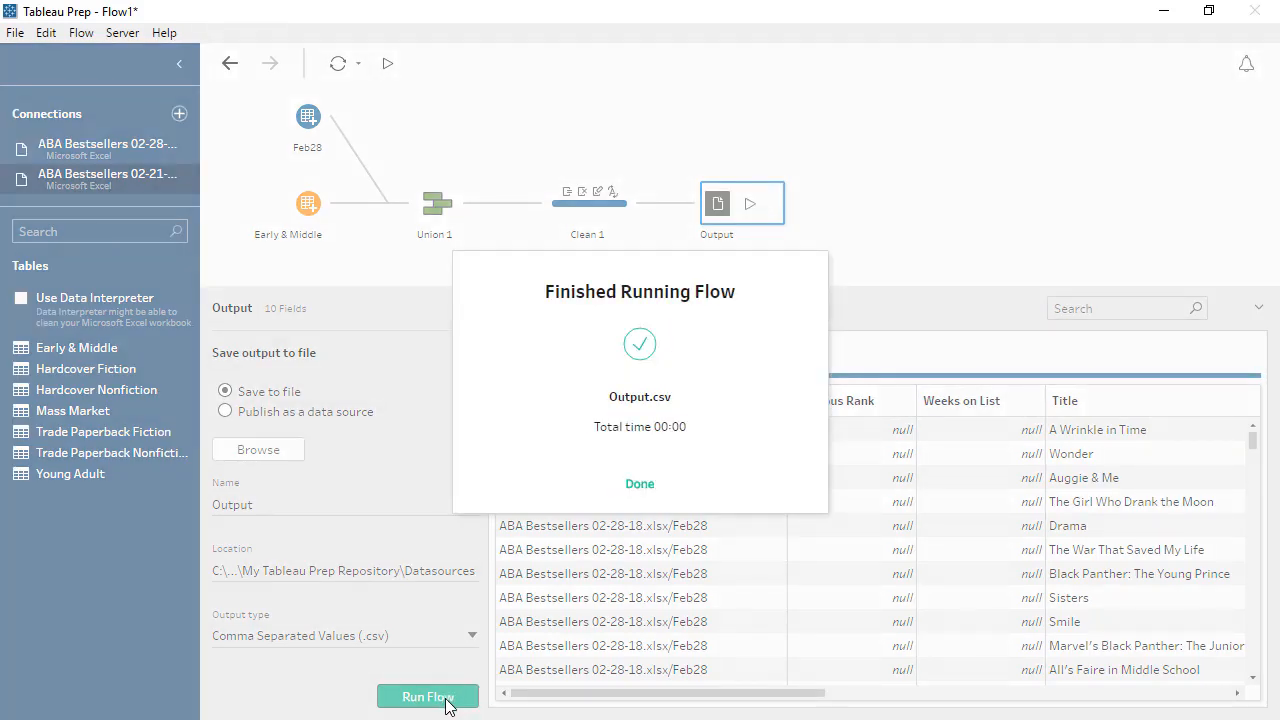
{"action": "left_click", "coordinate": [637, 489]}
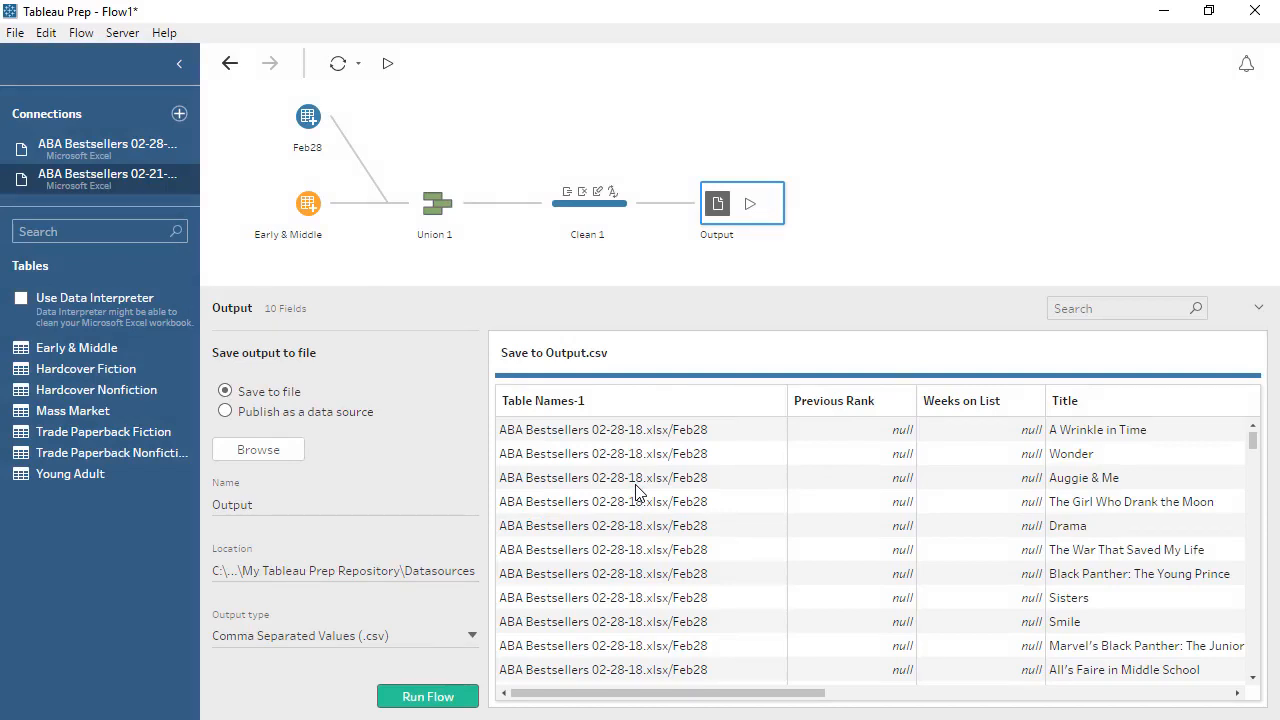